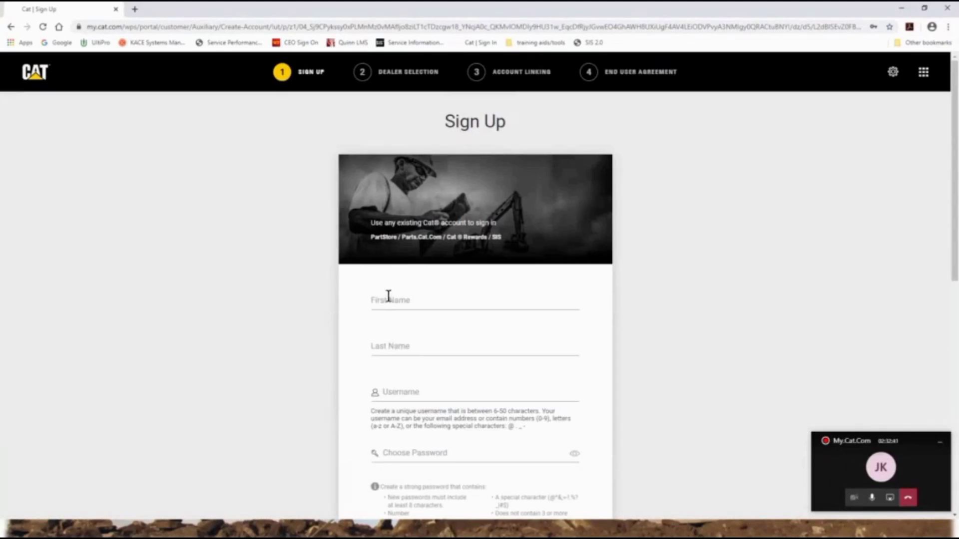
# - Fill the sign-up form with the saved name, email, phone and company details, and review its username and password requirements
pyautogui.click(388, 297)
pyautogui.click(388, 322)
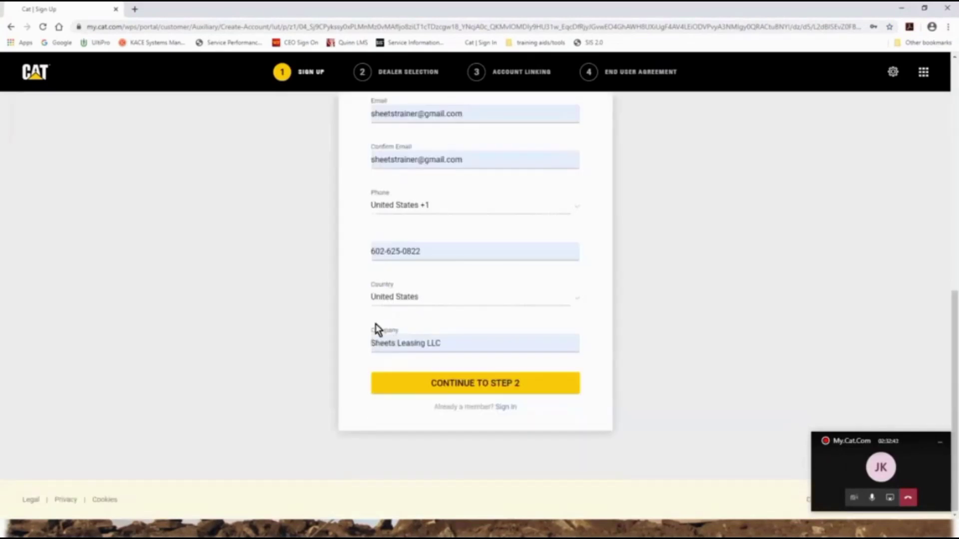
pyautogui.scroll(6, 317, 325)
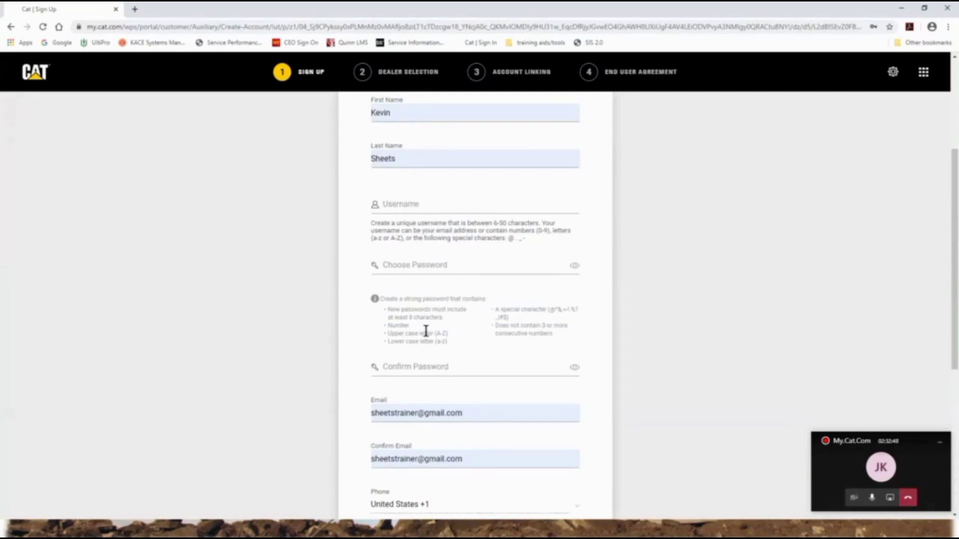
pyautogui.scroll(-4, 454, 402)
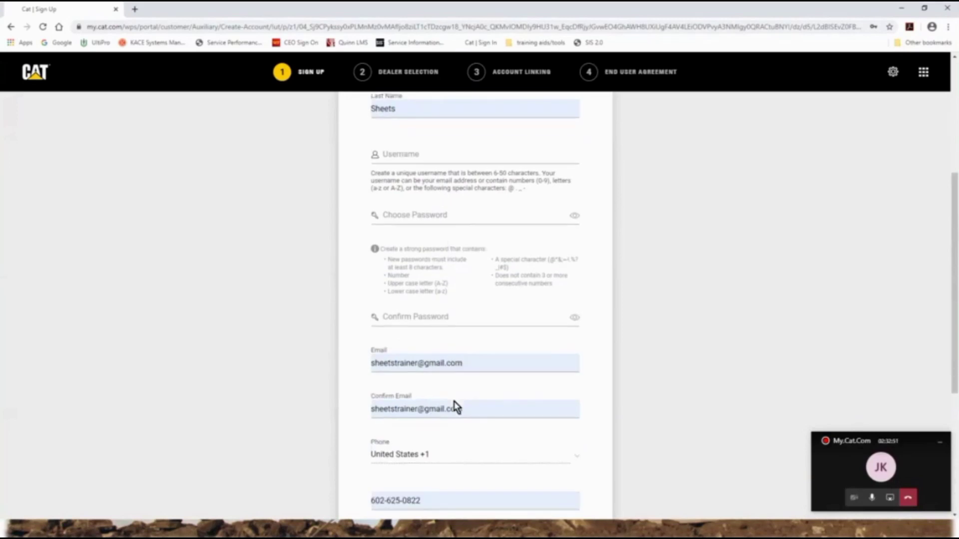
pyautogui.scroll(-1, 453, 401)
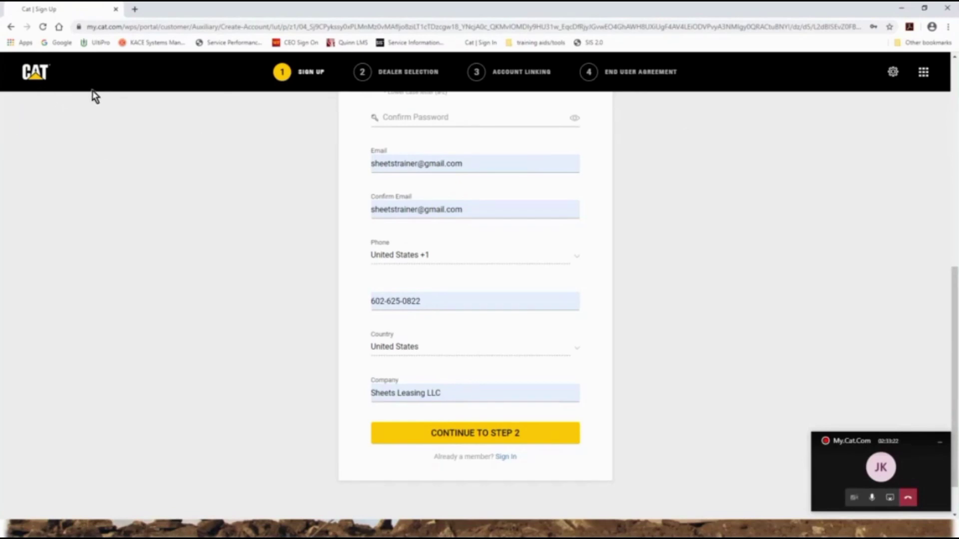
# - Return to the sign-in page, sign in with the saved account credentials, and open the Overview page
pyautogui.click(35, 74)
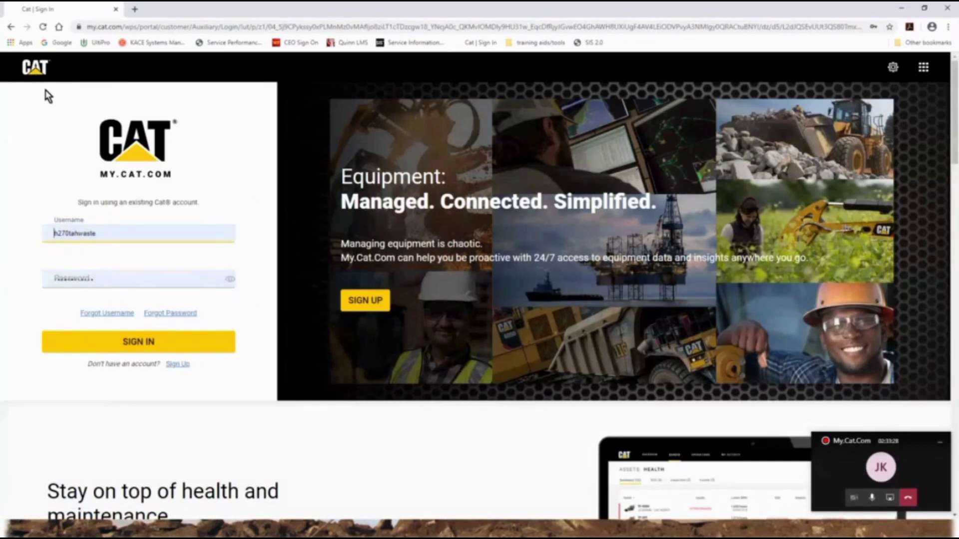
pyautogui.click(144, 351)
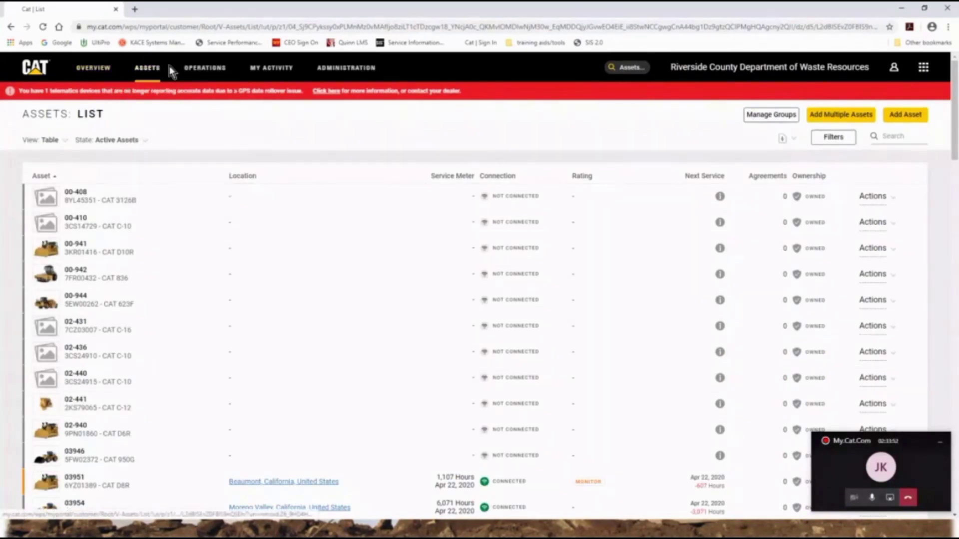
pyautogui.click(92, 71)
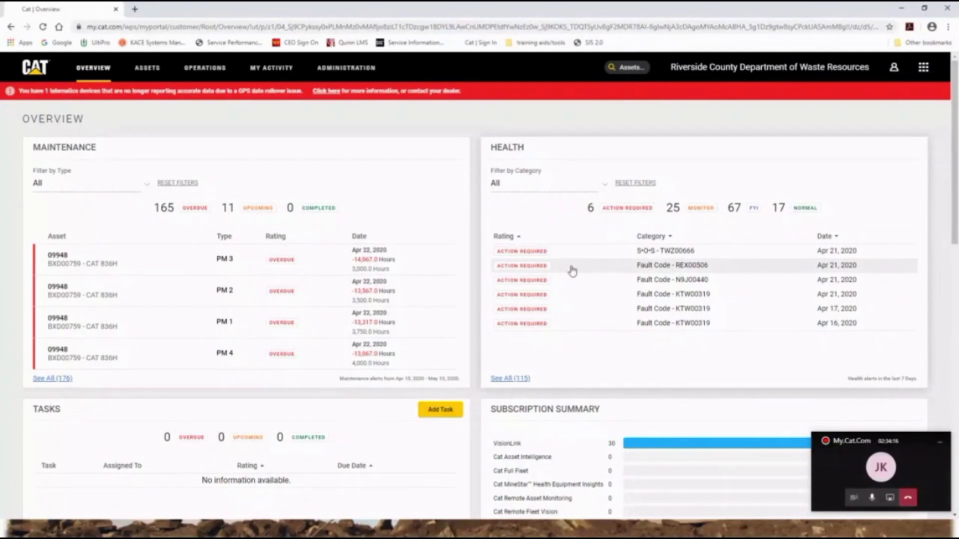
# - Examine the Overview page's Tasks, Subscription Summary, Operations, Customer Value Agreements and Quick Links sections
pyautogui.scroll(-1, 584, 293)
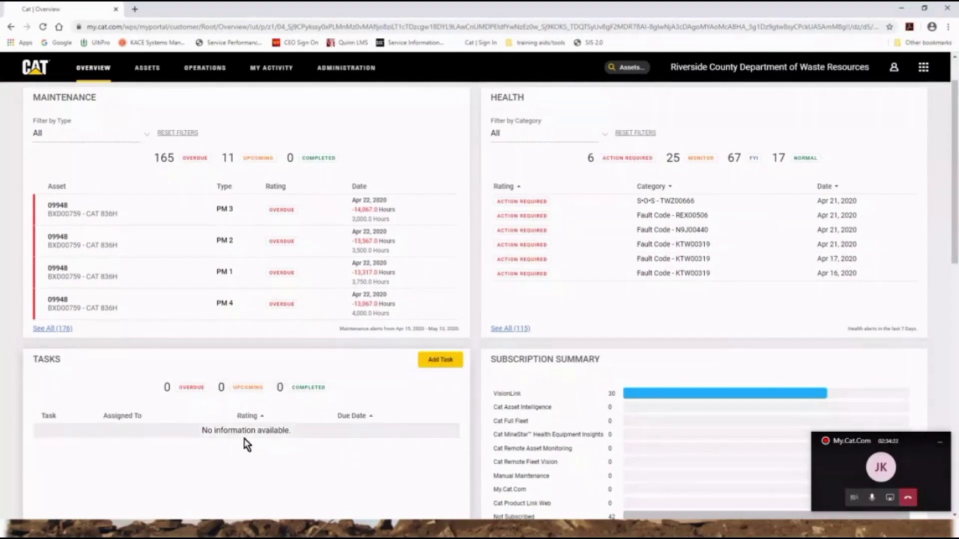
pyautogui.scroll(-1, 262, 443)
pyautogui.scroll(-1, 263, 443)
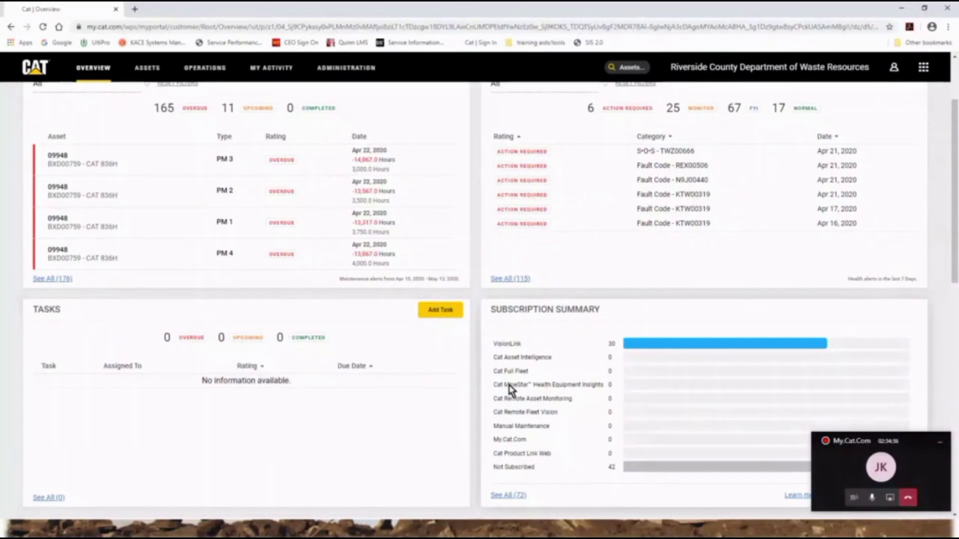
pyautogui.scroll(-1, 512, 390)
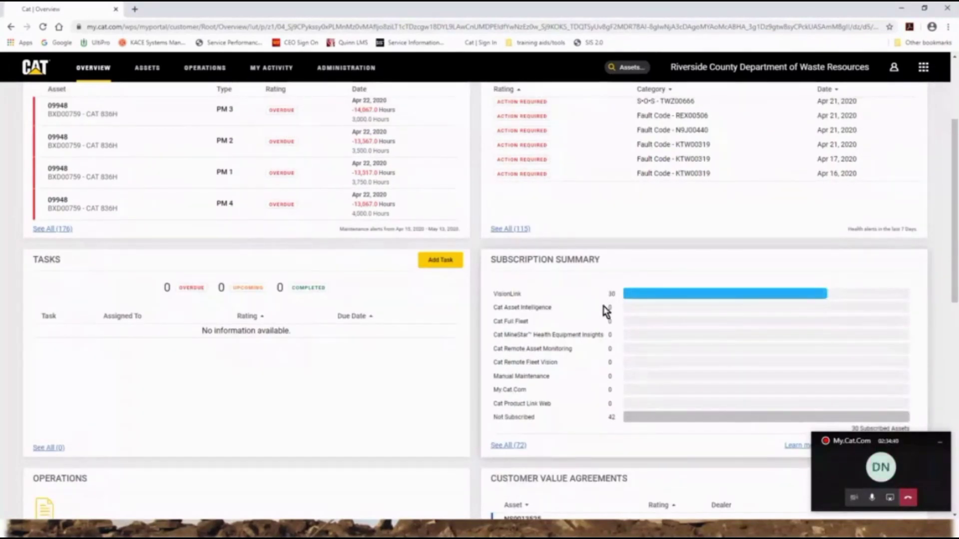
pyautogui.scroll(-2, 592, 315)
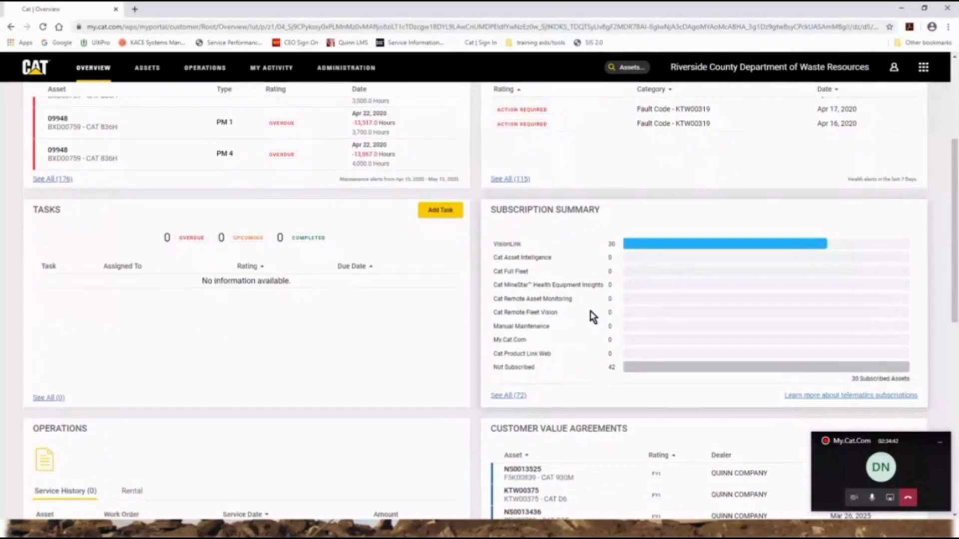
pyautogui.scroll(-1, 252, 434)
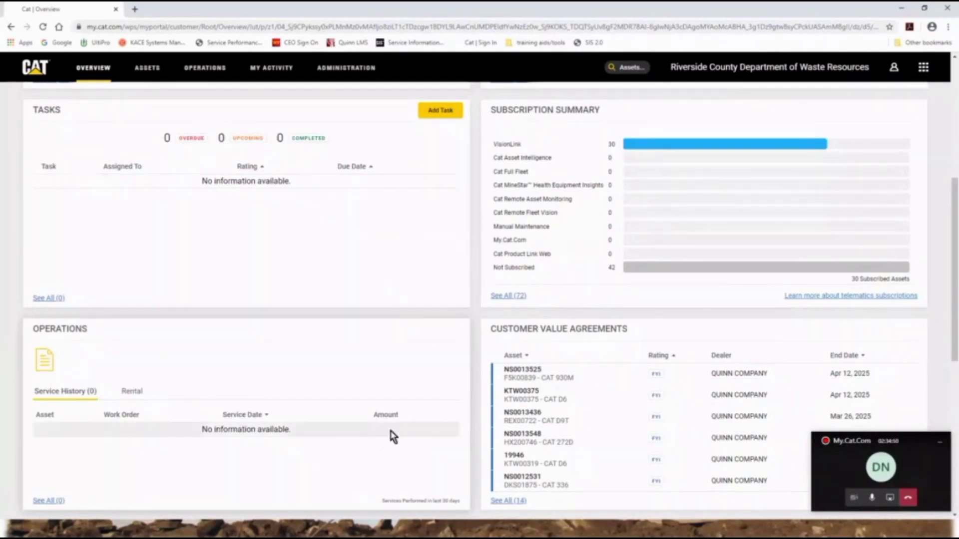
pyautogui.moveTo(530, 413)
pyautogui.scroll(-1, 530, 412)
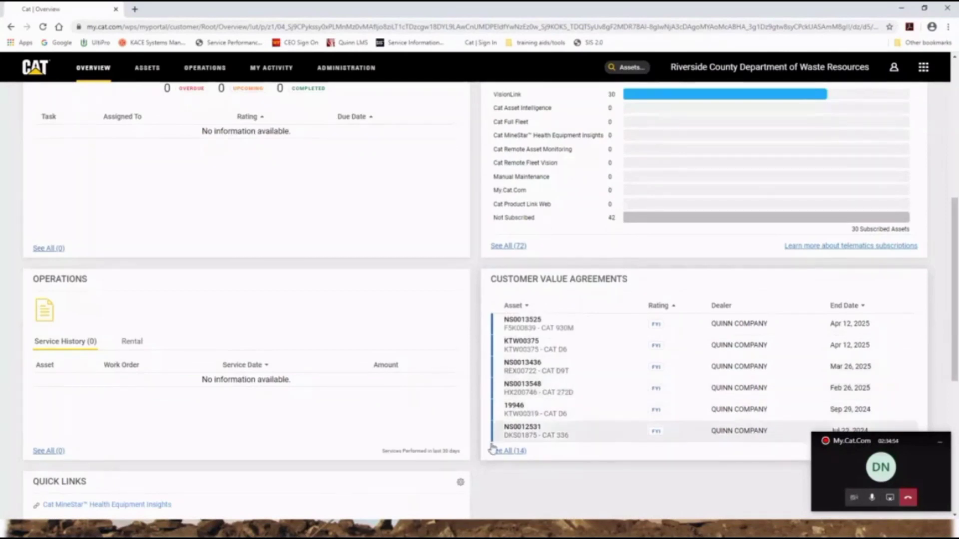
pyautogui.scroll(-2, 320, 481)
pyautogui.scroll(-4, 324, 481)
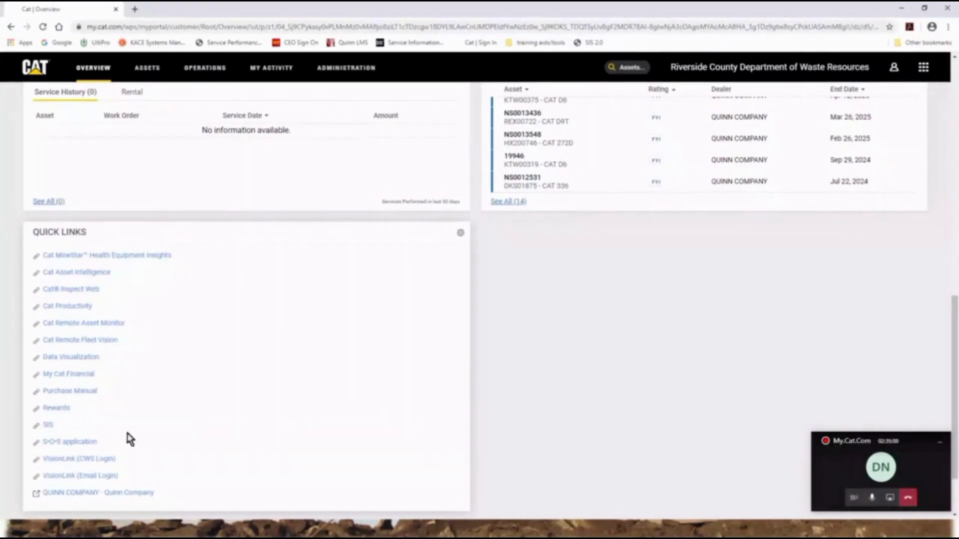
# - Examine the Quick Links settings and close them without applying any changes
pyautogui.click(461, 235)
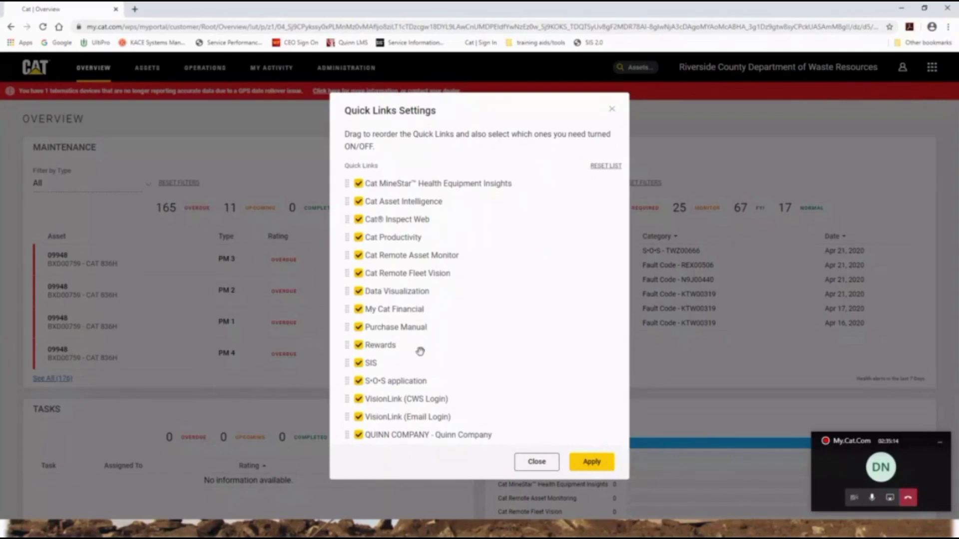
pyautogui.click(538, 463)
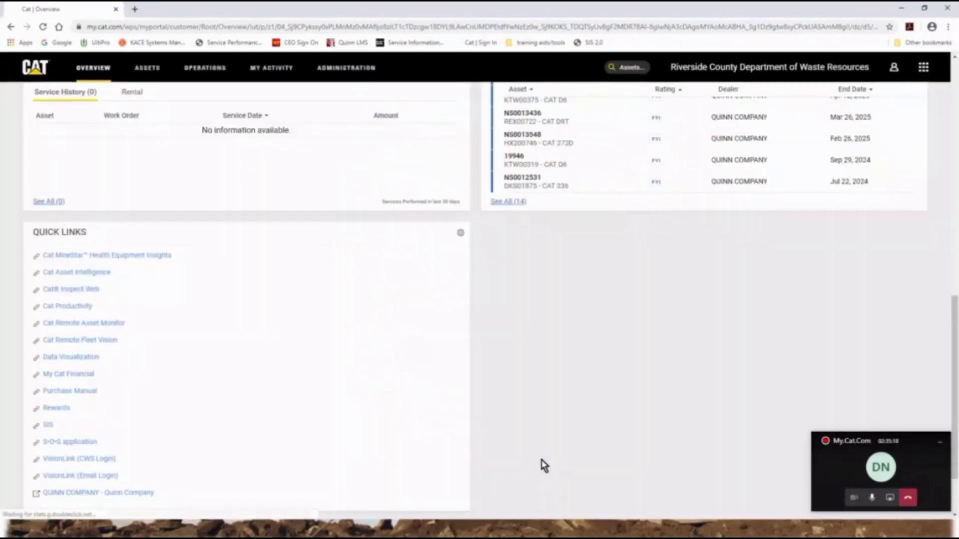
pyautogui.scroll(15, 256, 469)
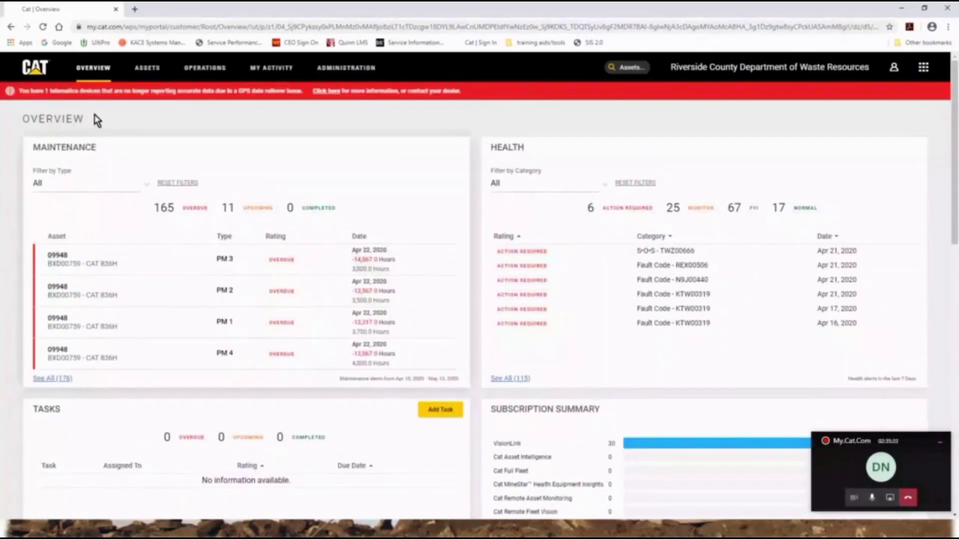
# - Review the options offered under Assets, Operations, My Activity and Administration, and the list of other Cat product and finance sites
pyautogui.moveTo(150, 73)
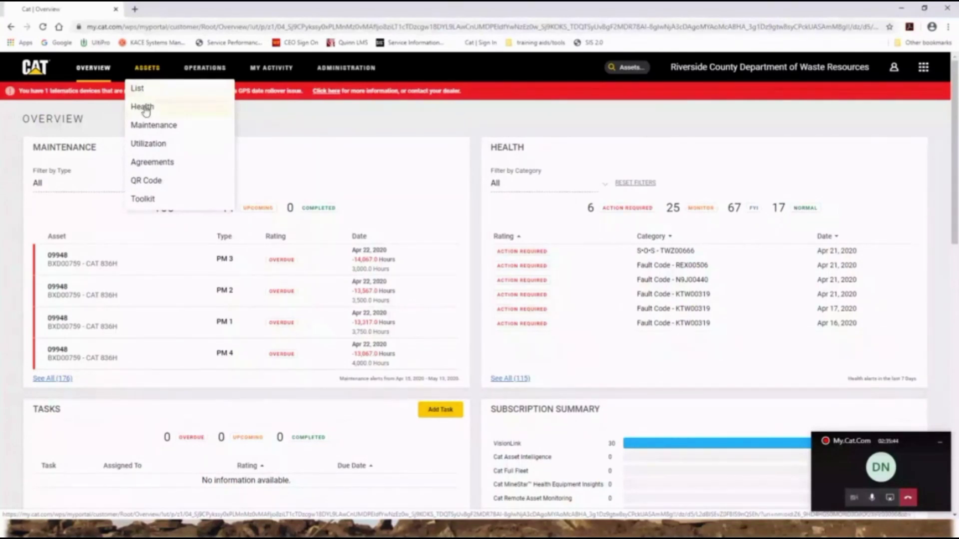
pyautogui.moveTo(189, 69)
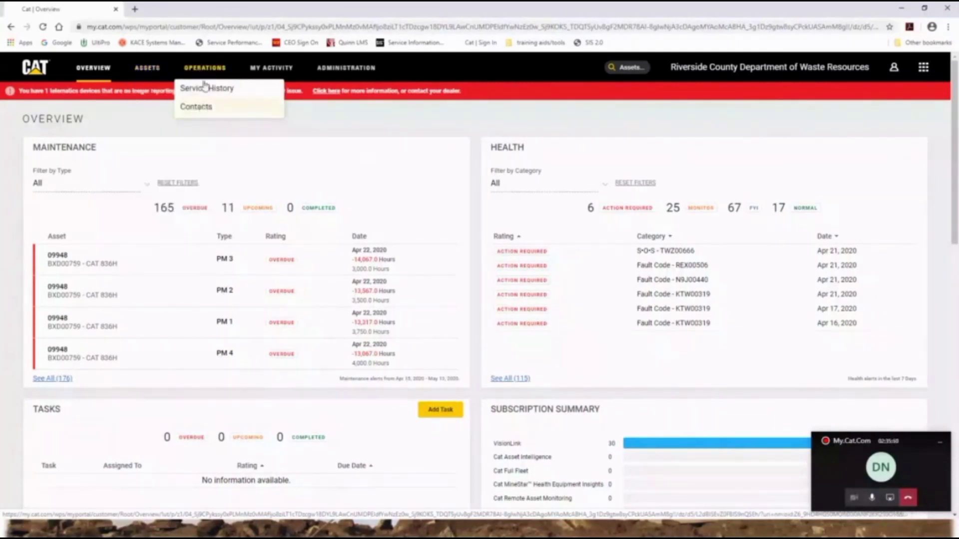
pyautogui.moveTo(257, 68)
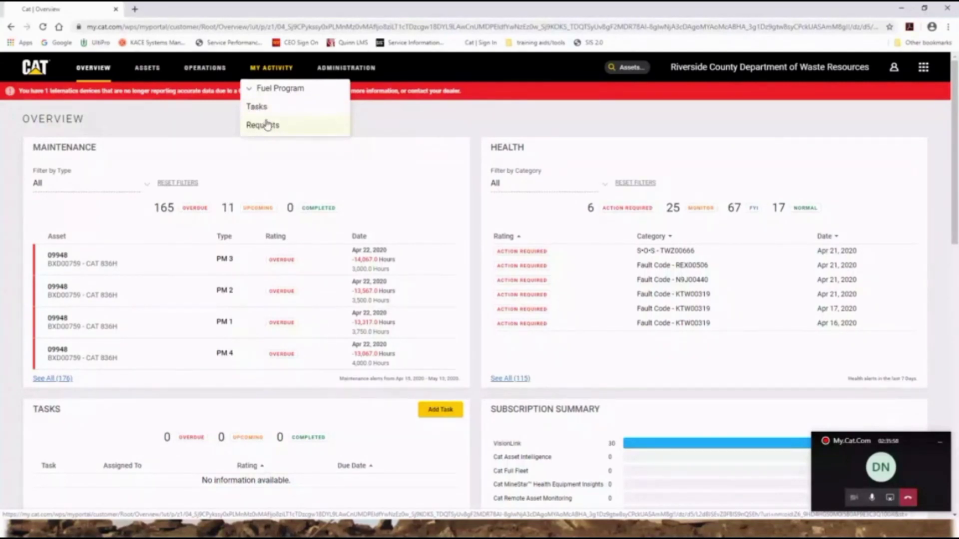
pyautogui.moveTo(325, 69)
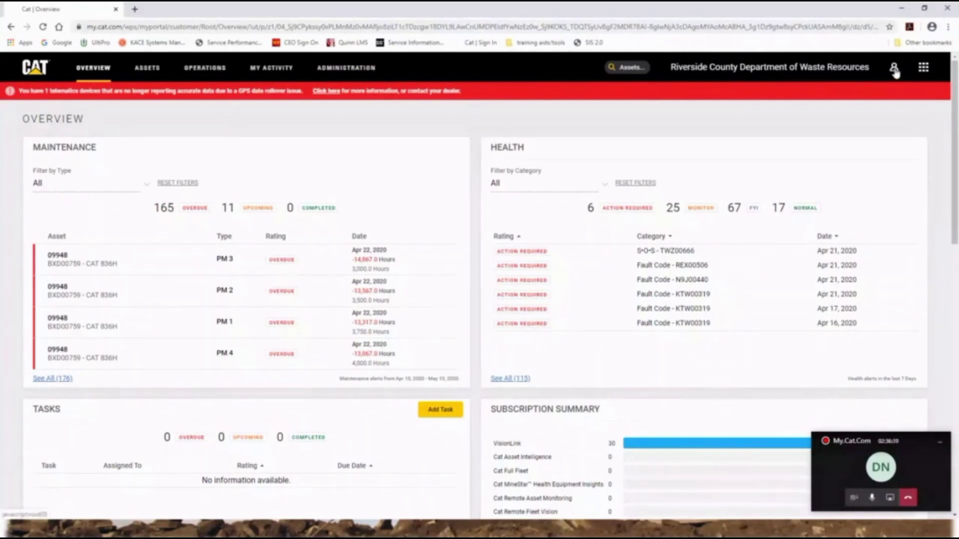
pyautogui.click(925, 68)
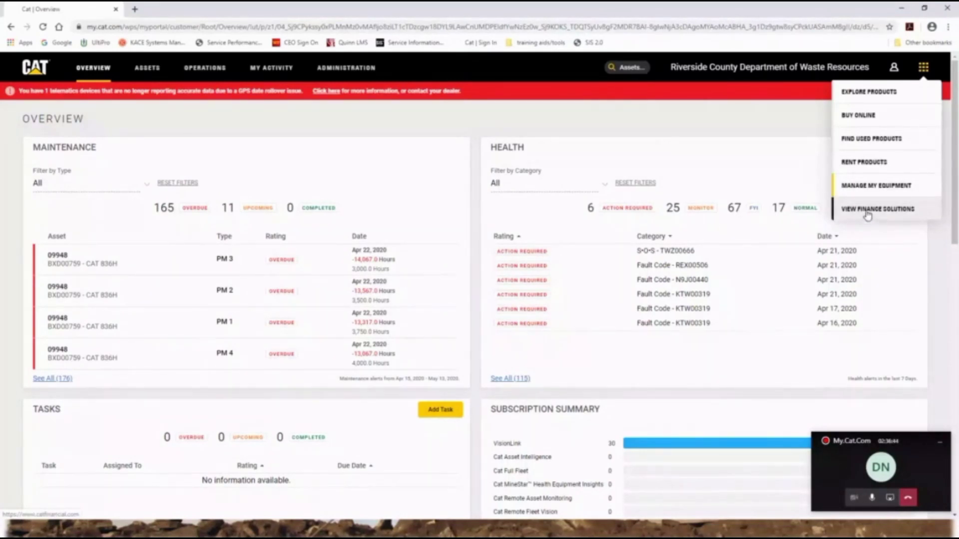
pyautogui.click(784, 127)
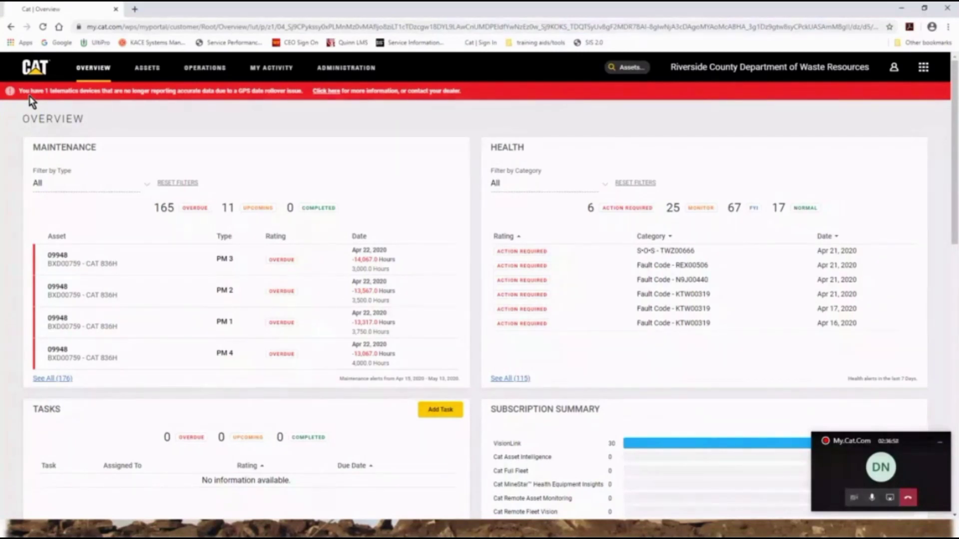
# - Read the notice about telematics devices affected by the GPS date rollover, and return to the asset list
pyautogui.click(332, 95)
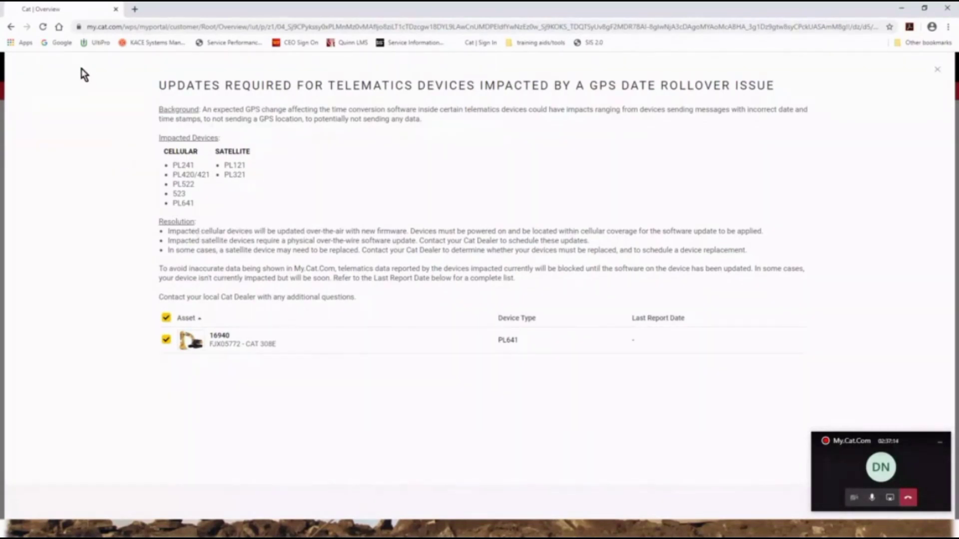
pyautogui.click(10, 26)
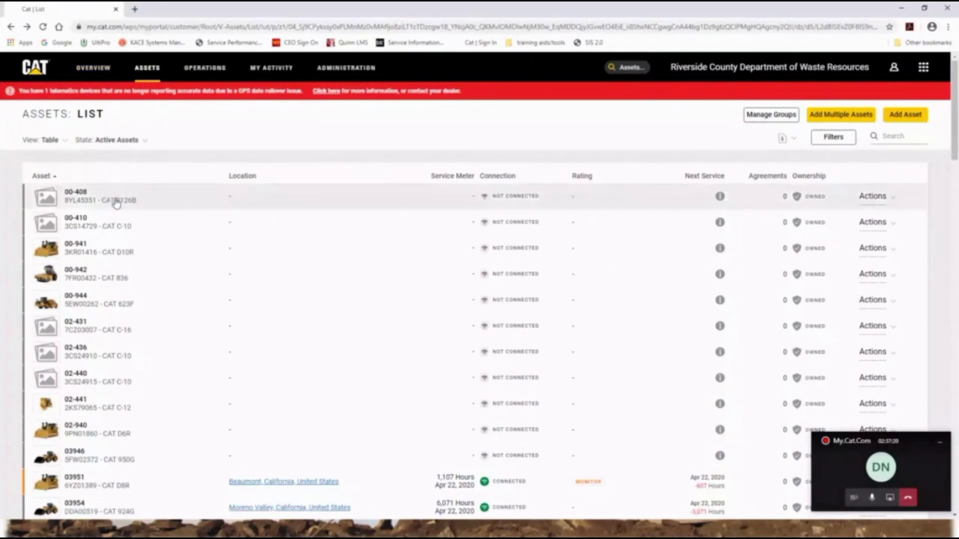
# - Minimize the meeting window and examine the service meter, health rating and next service details of asset 03951
pyautogui.moveTo(116, 204)
pyautogui.scroll(-1, 180, 209)
pyautogui.scroll(-1, 181, 208)
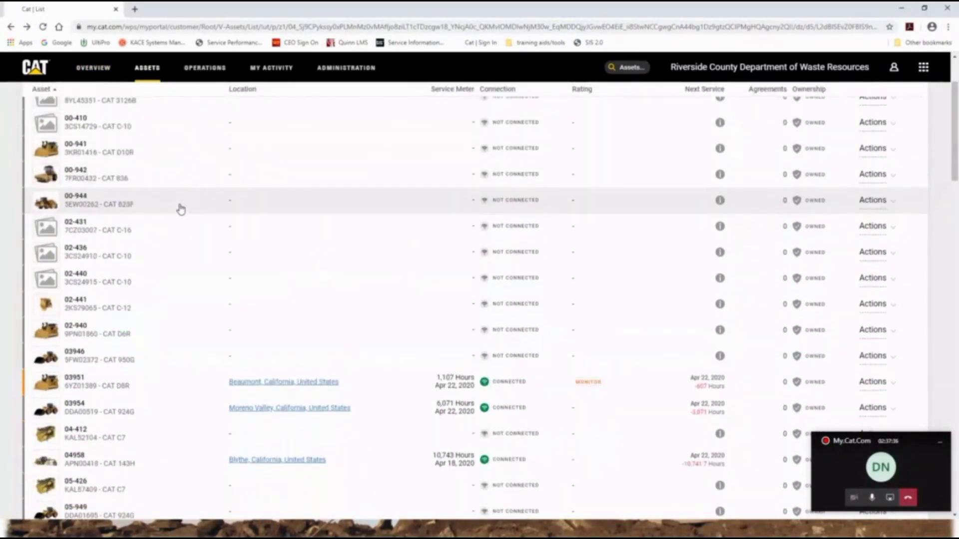
pyautogui.click(940, 442)
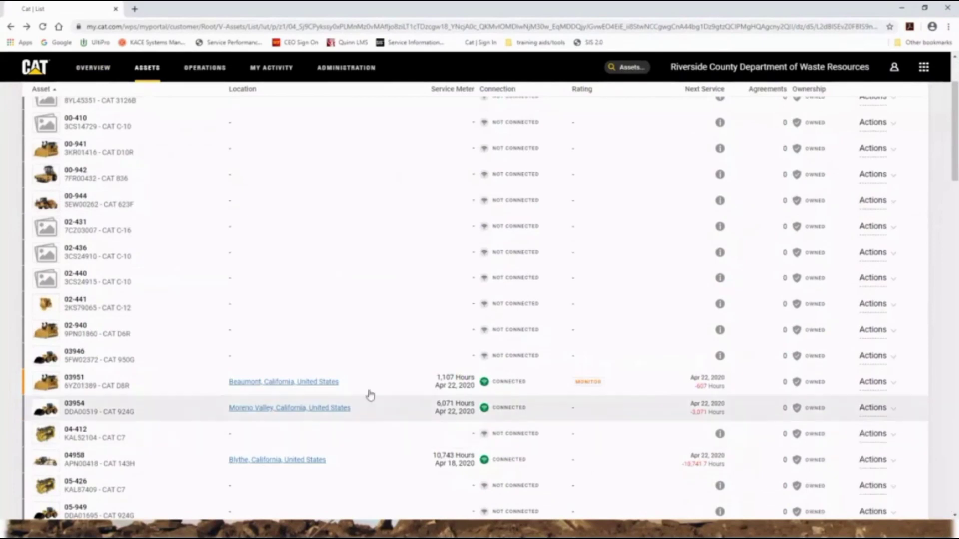
pyautogui.scroll(-1, 357, 382)
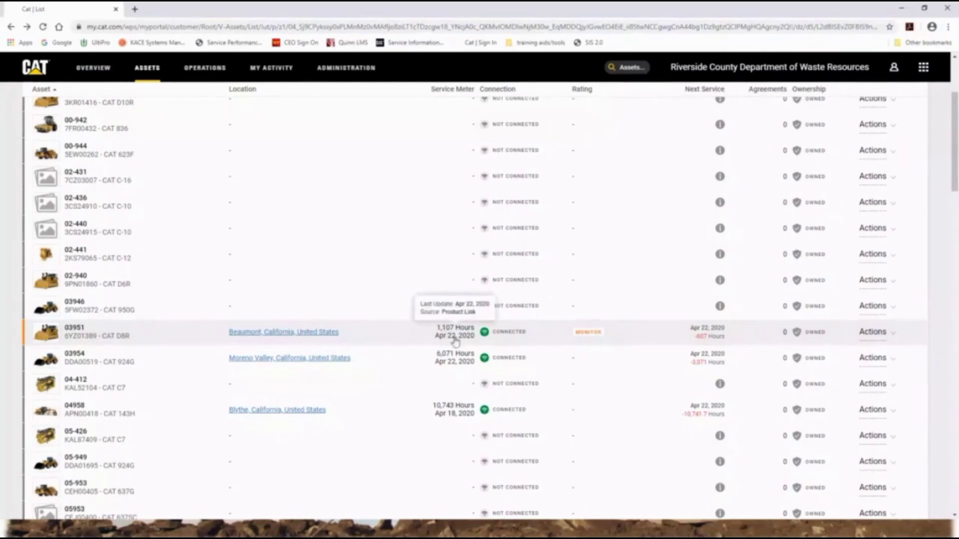
pyautogui.moveTo(583, 337)
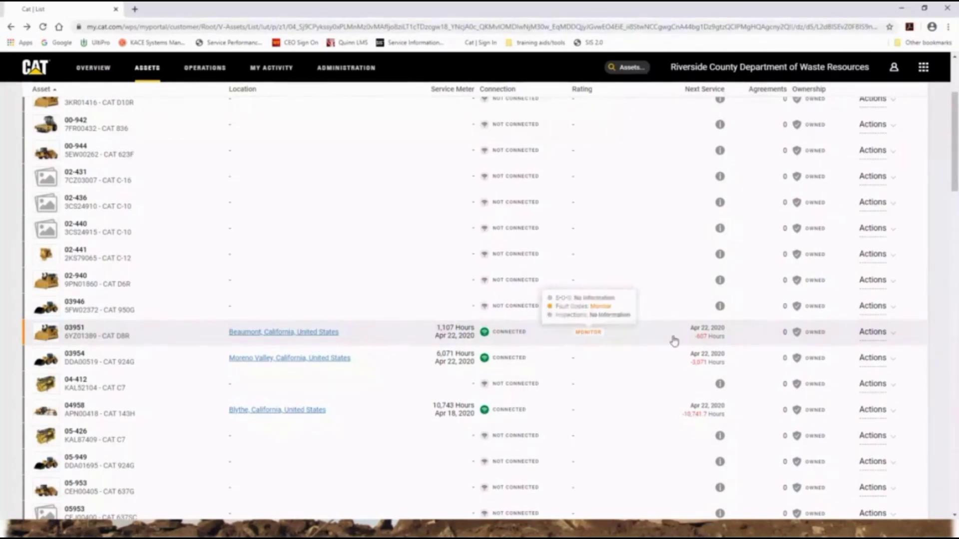
pyautogui.moveTo(698, 338)
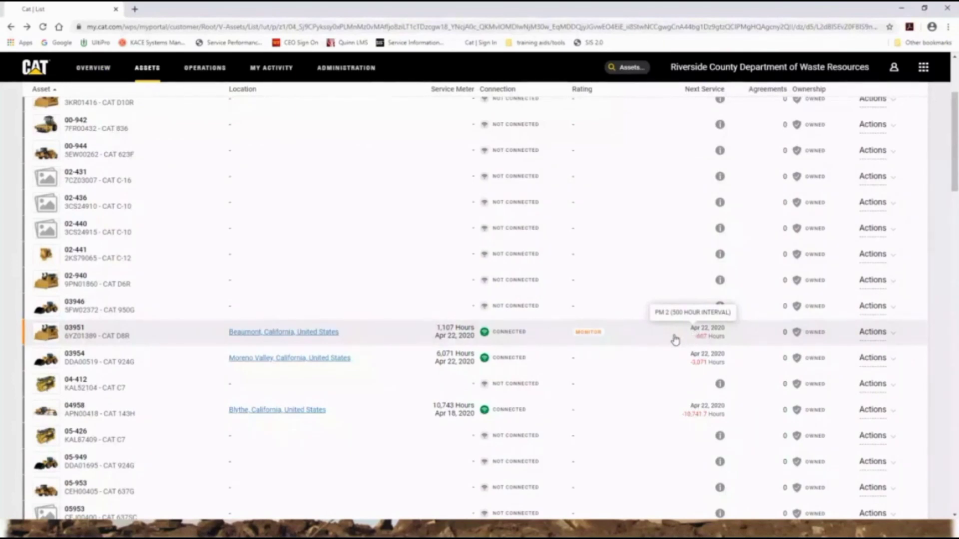
# - Show the actions available for asset 03951 and look through the assets further down the list
pyautogui.click(891, 335)
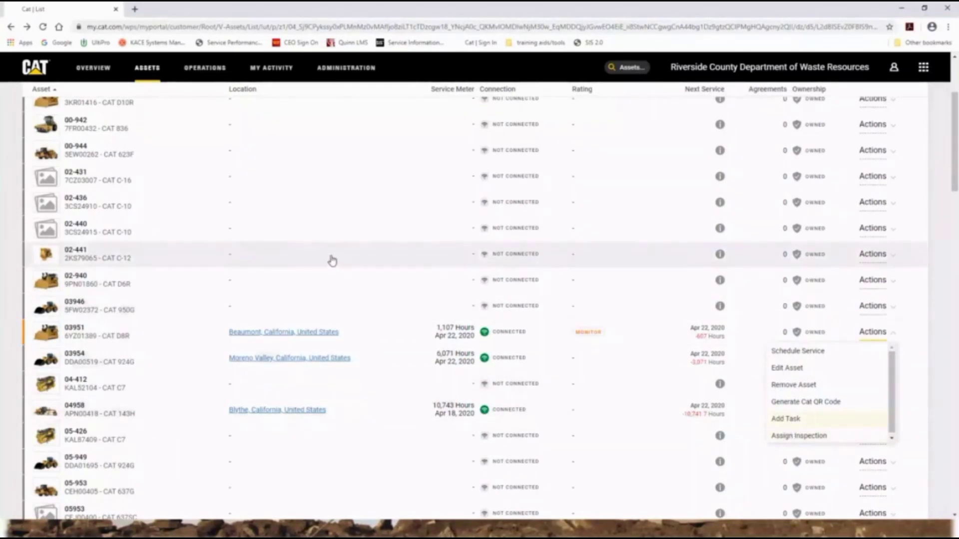
pyautogui.scroll(1, 332, 261)
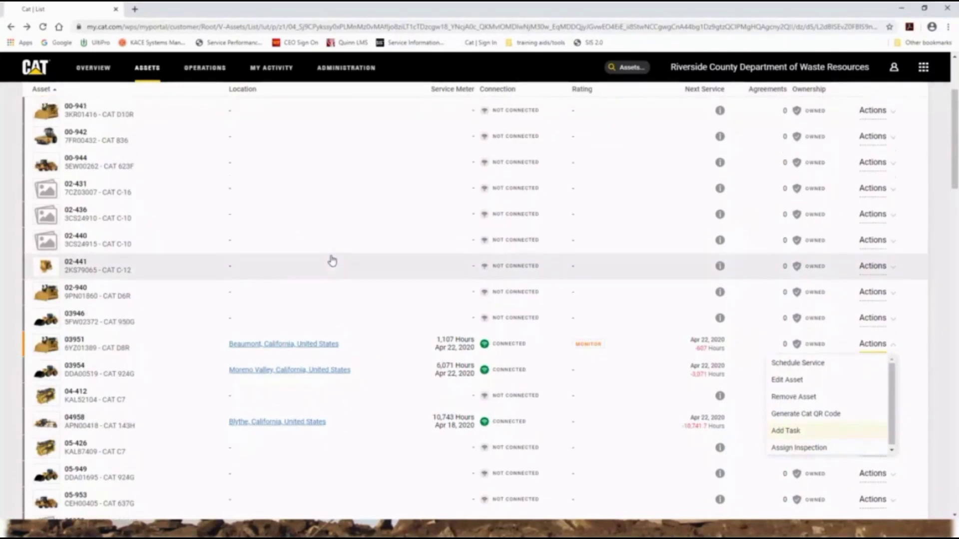
pyautogui.scroll(-5, 332, 260)
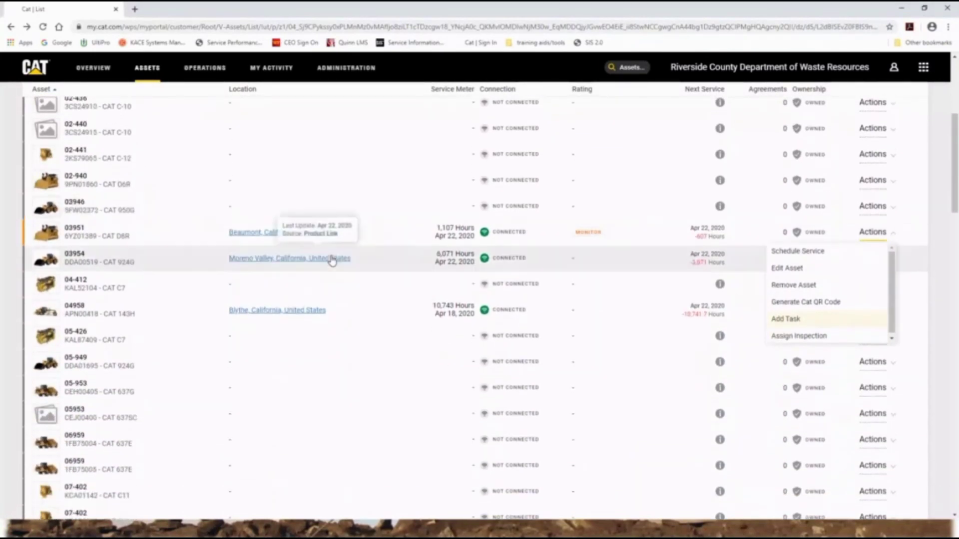
pyautogui.scroll(-4, 332, 260)
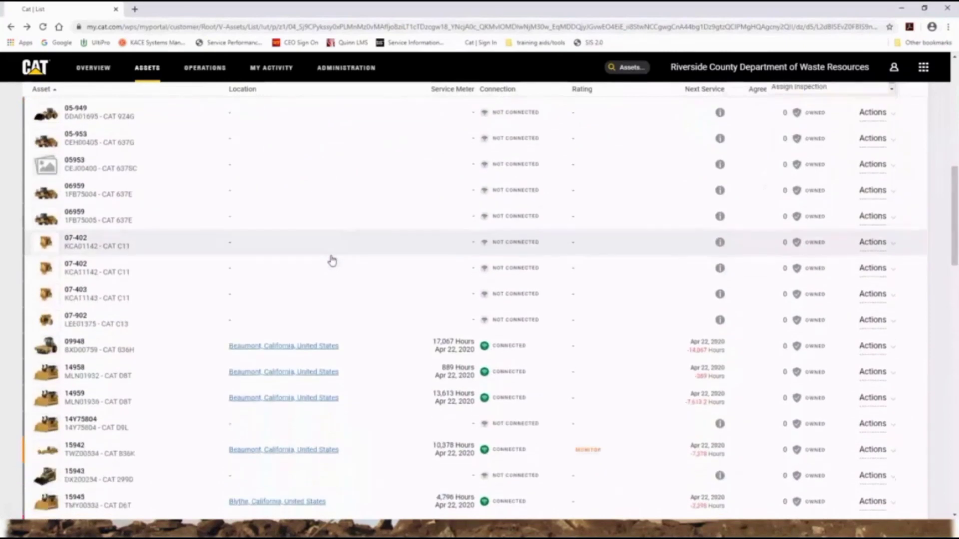
pyautogui.scroll(-1, 332, 260)
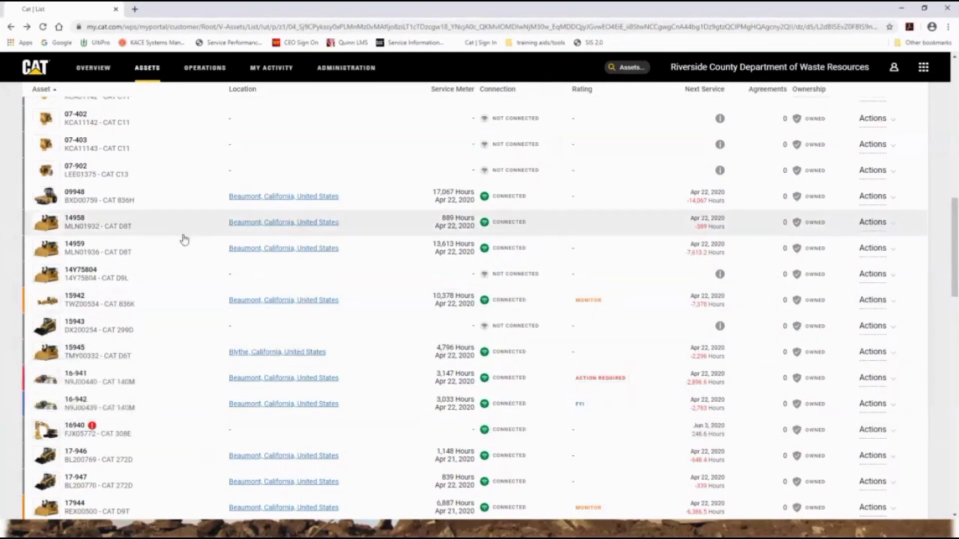
# - Sort the asset list by location and by connection status, trying both sort directions for each
pyautogui.scroll(10, 184, 240)
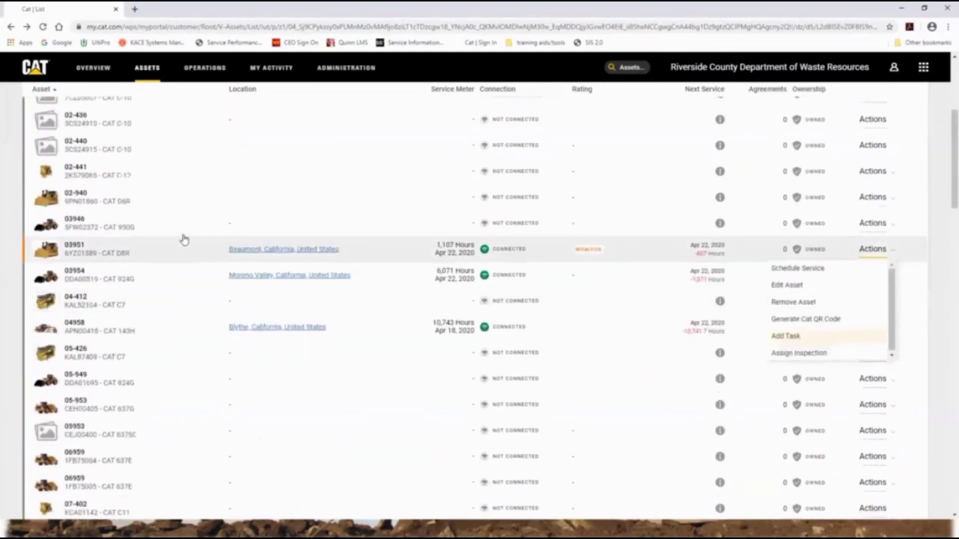
pyautogui.scroll(2, 184, 240)
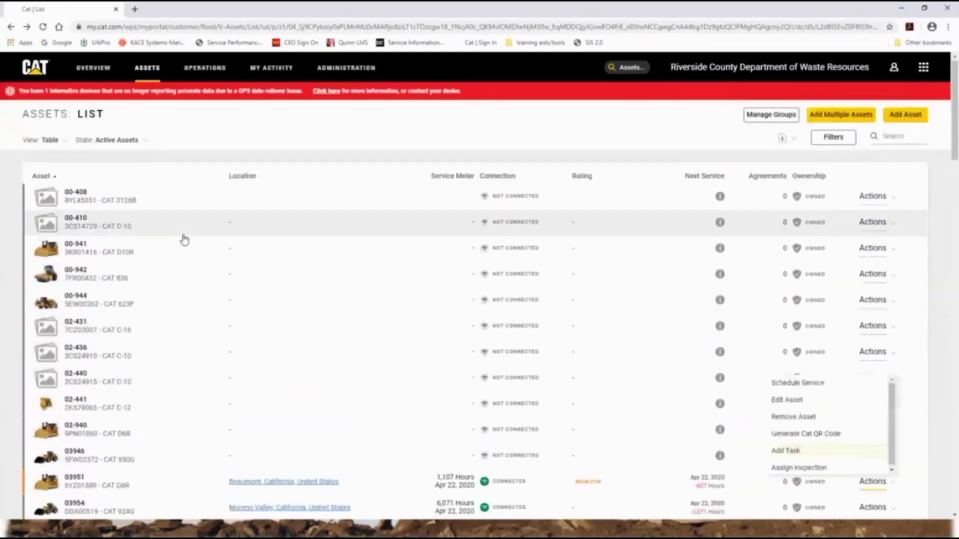
pyautogui.click(249, 180)
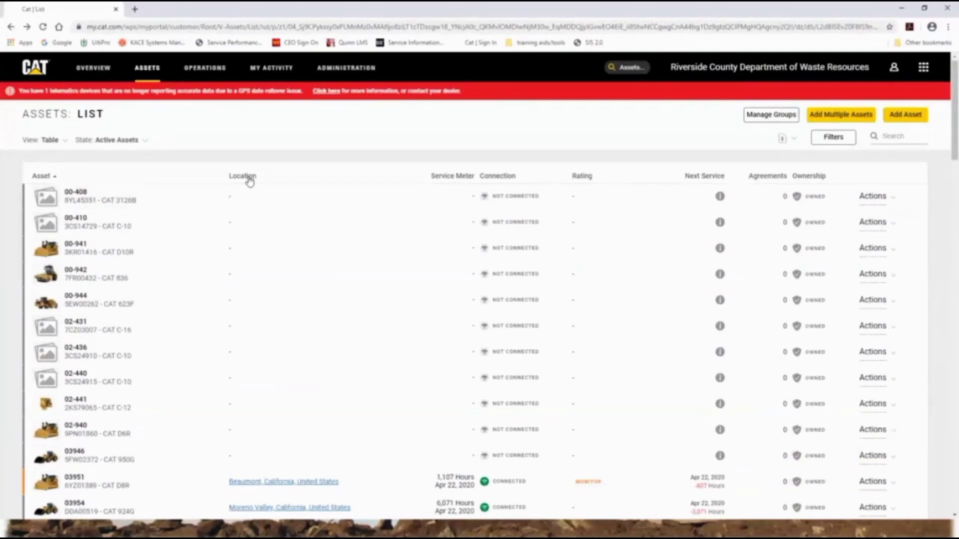
pyautogui.click(249, 178)
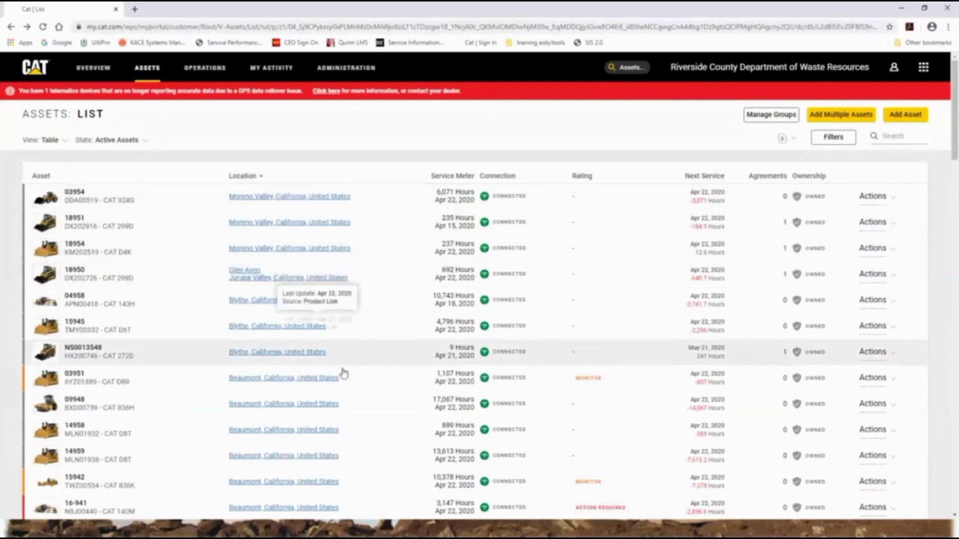
pyautogui.click(262, 178)
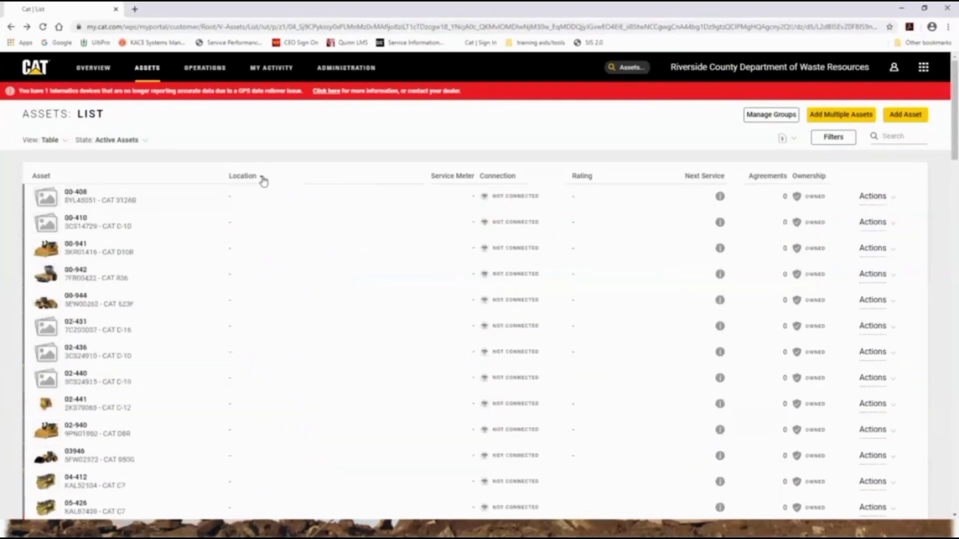
pyautogui.click(509, 181)
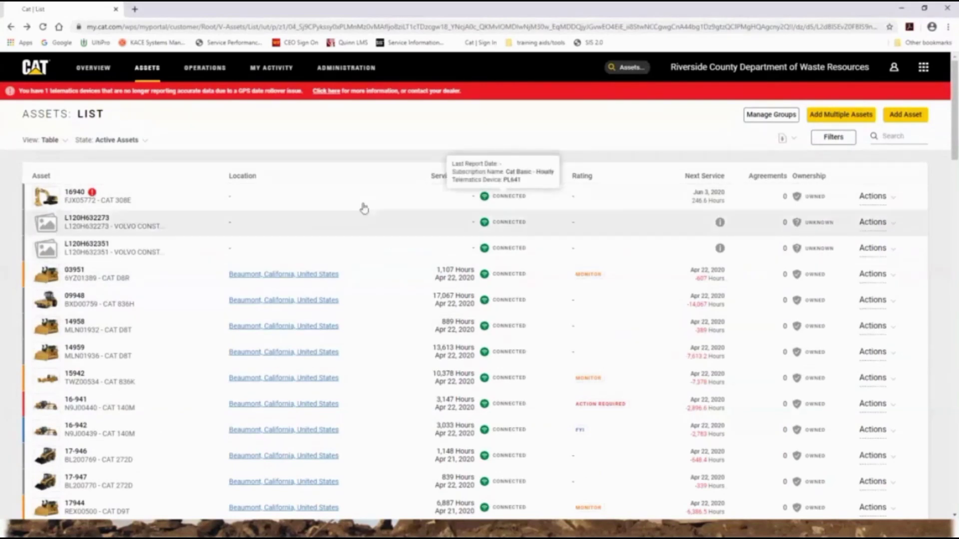
pyautogui.click(520, 177)
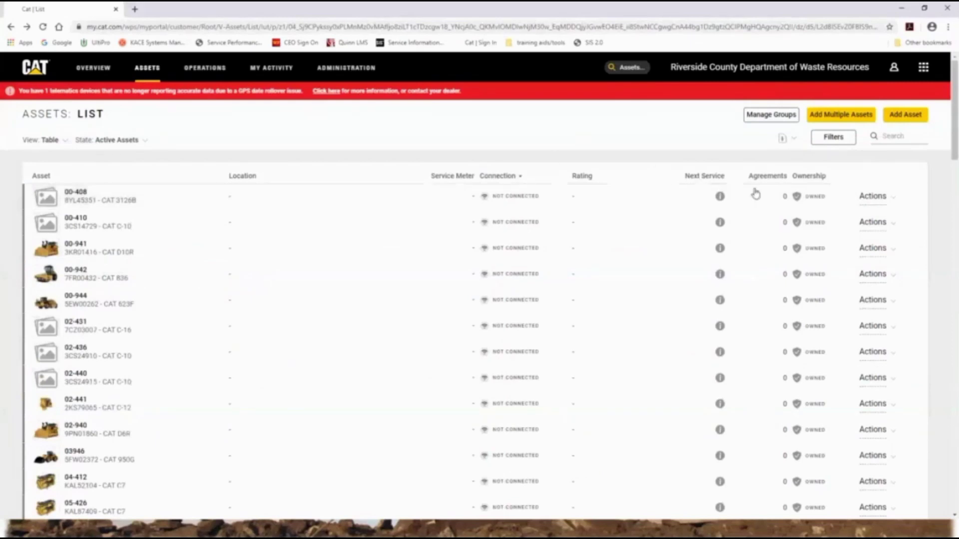
# - Show the actions available for asset 00-408, open its details page, and return to the asset list
pyautogui.click(893, 200)
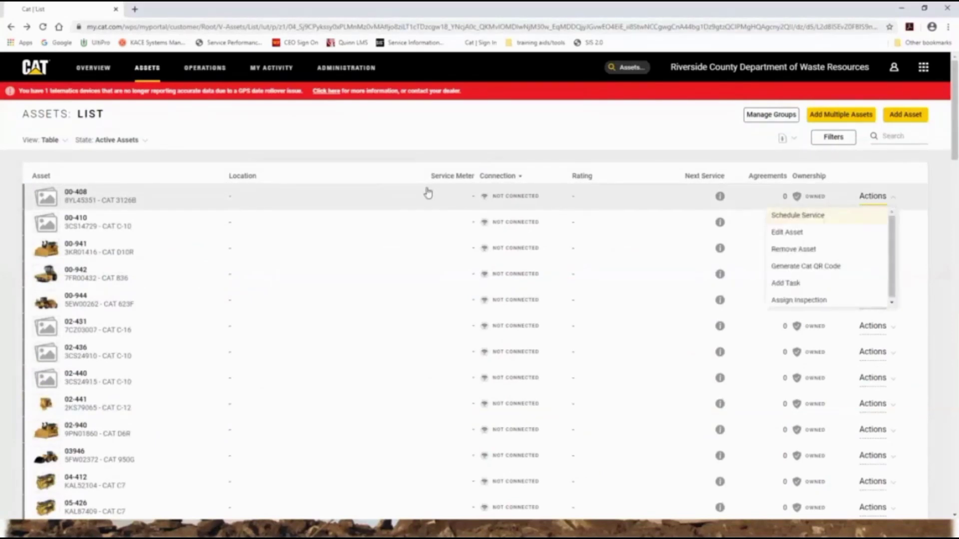
pyautogui.click(396, 191)
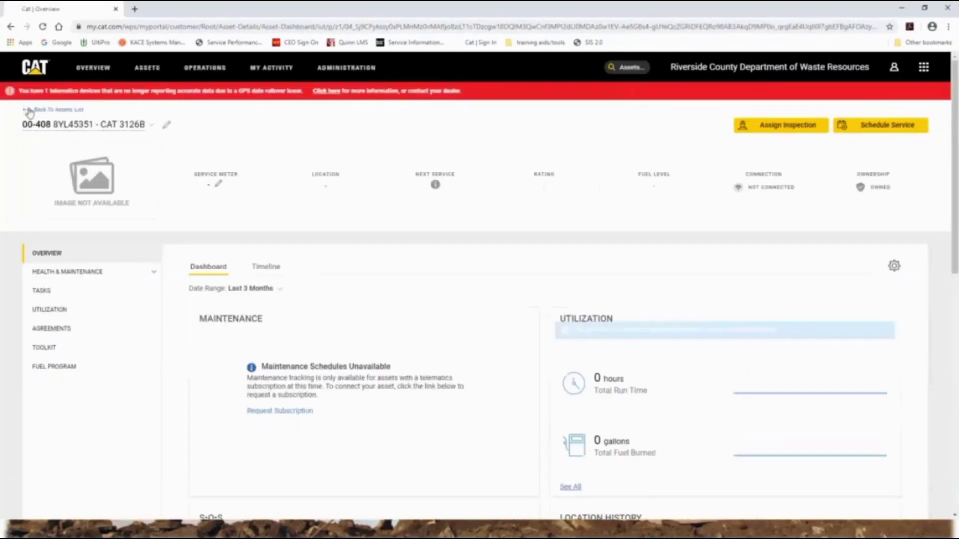
pyautogui.click(31, 110)
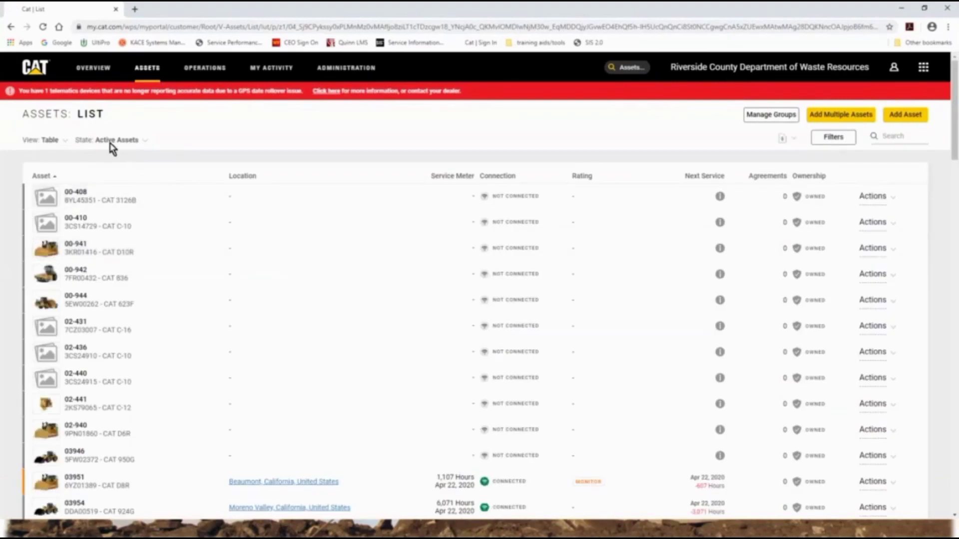
# - Switch the asset list to Grid view, and find and open asset 18952 with the site-wide asset search
pyautogui.click(67, 144)
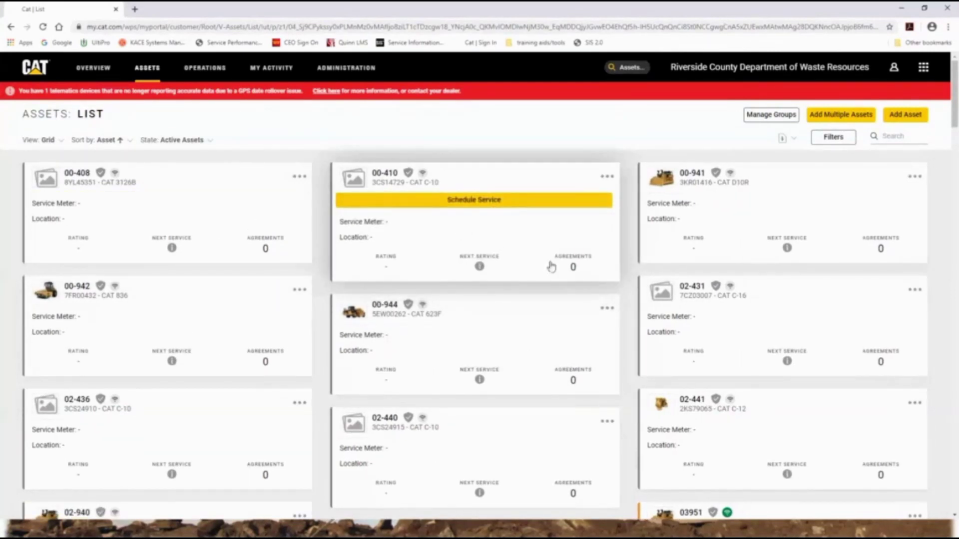
pyautogui.click(622, 72)
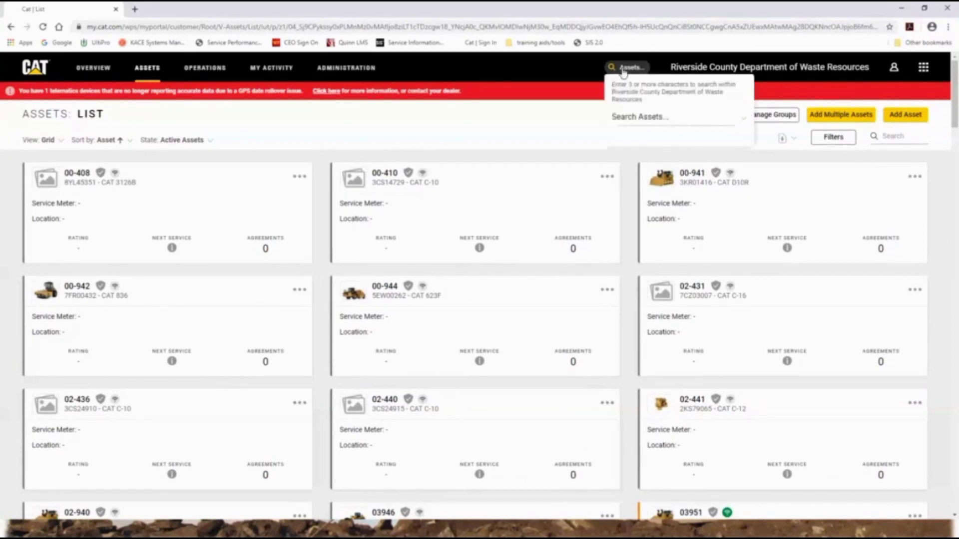
pyautogui.click(620, 123)
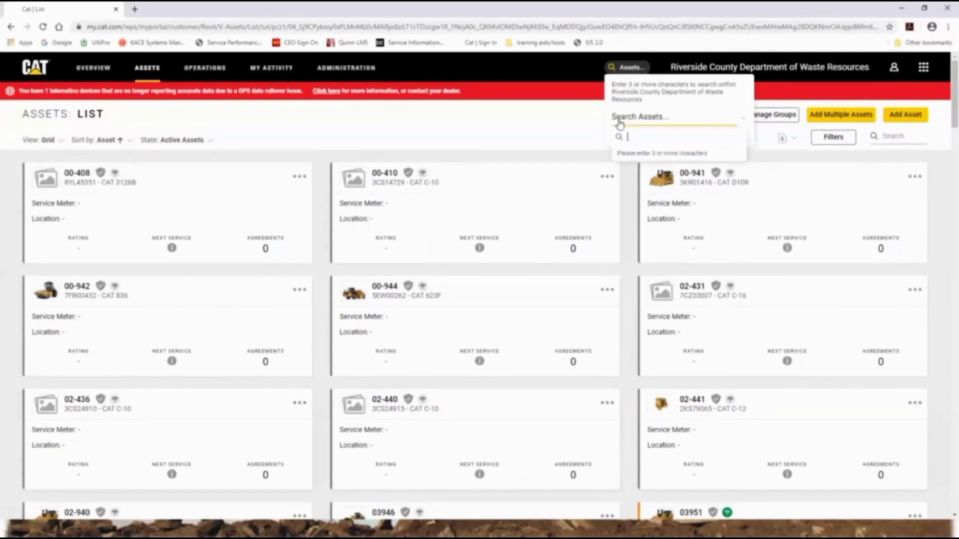
pyautogui.write('18952')
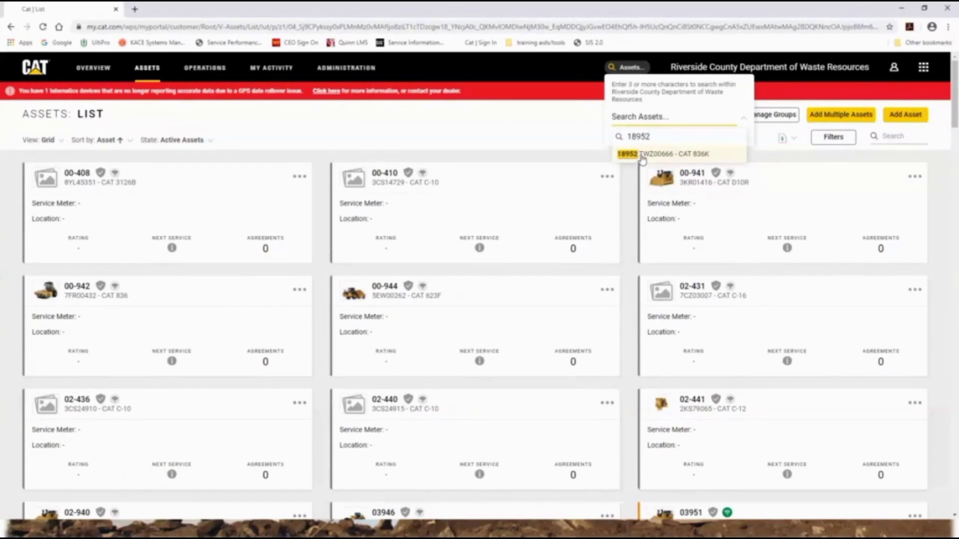
pyautogui.click(642, 155)
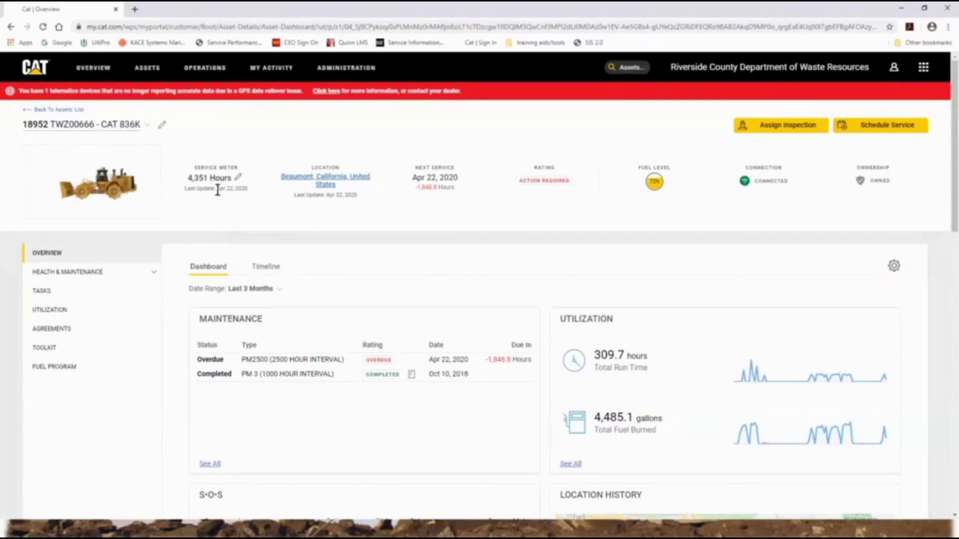
# - Examine the service meter, location, next service, rating, fuel level and connection details of asset 18952
pyautogui.moveTo(208, 187)
pyautogui.moveTo(321, 185)
pyautogui.moveTo(449, 192)
pyautogui.moveTo(557, 182)
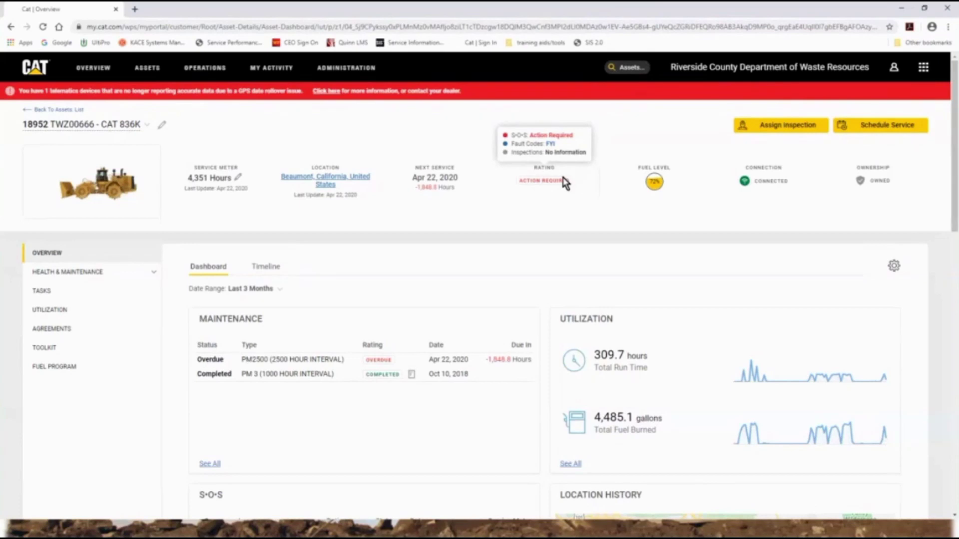
pyautogui.moveTo(656, 194)
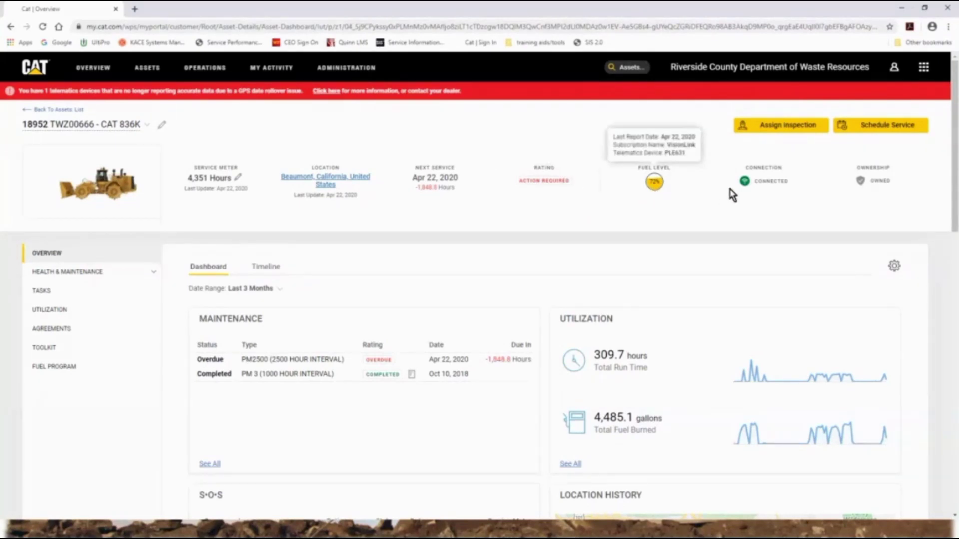
pyautogui.moveTo(744, 187)
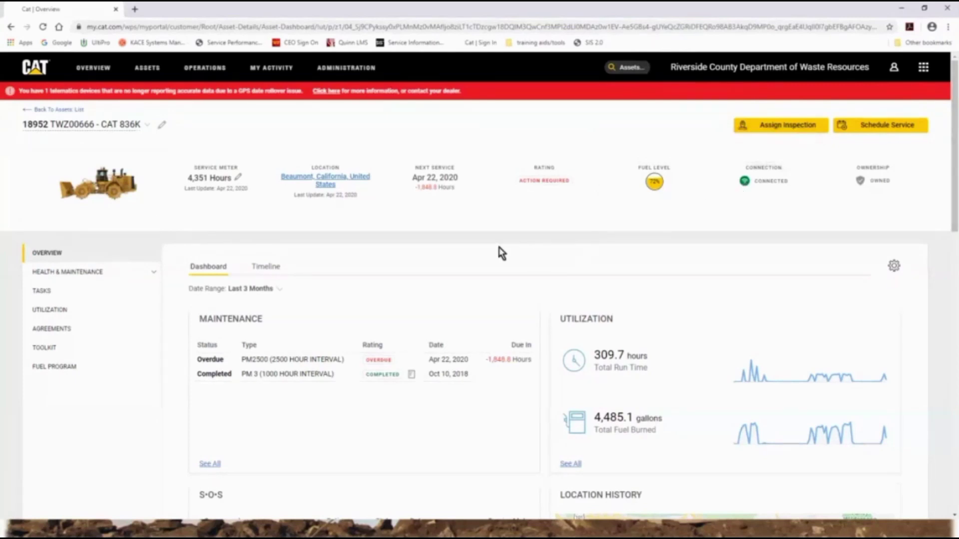
# - Open the maintenance list from the overdue PM2500 entry on the dashboard and show the actions available for that service
pyautogui.scroll(-1, 502, 254)
pyautogui.scroll(-1, 348, 354)
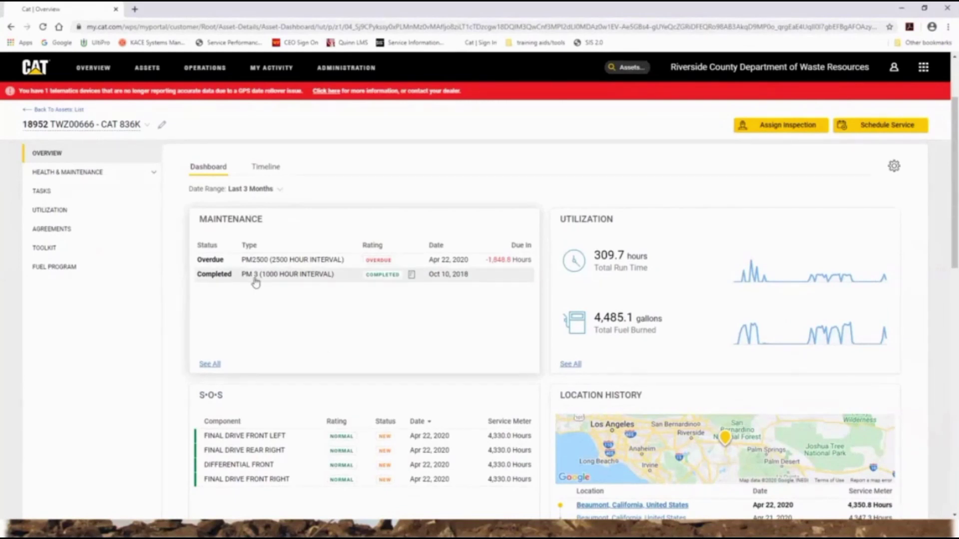
pyautogui.click(280, 263)
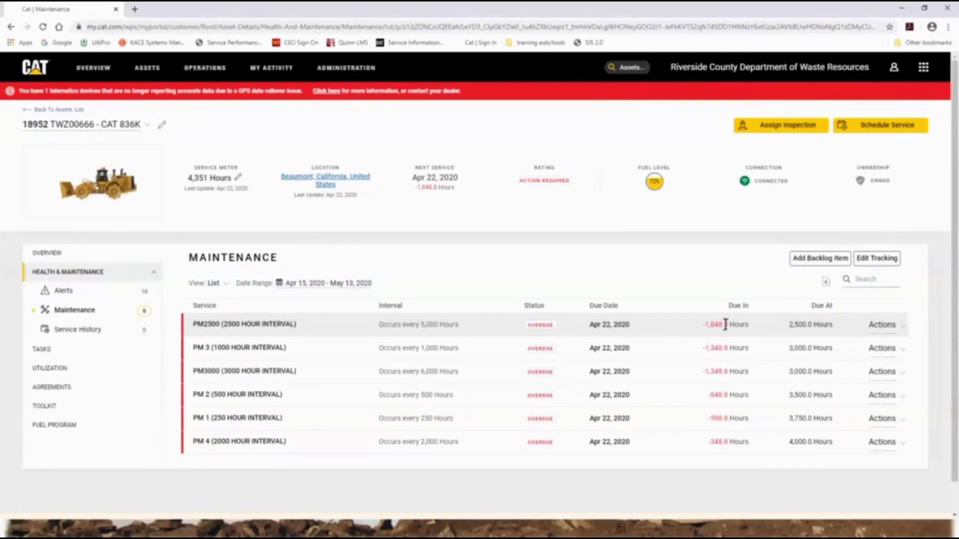
pyautogui.click(903, 329)
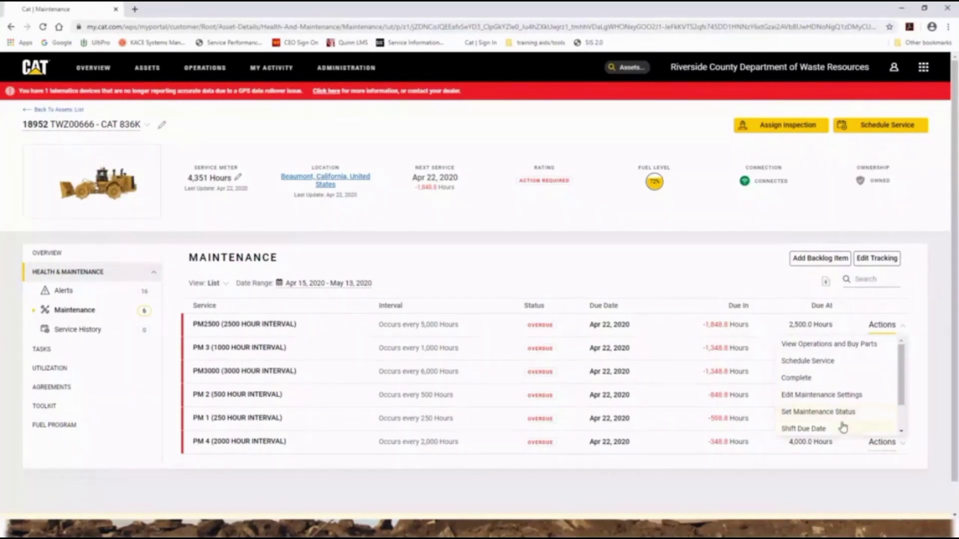
pyautogui.moveTo(901, 387)
pyautogui.mouseDown()
pyautogui.moveTo(901, 421)
pyautogui.moveTo(900, 385)
pyautogui.mouseUp()
# - Review the job operations and the parts to buy for the PM2500 service, and close the dialog without ordering
pyautogui.click(841, 348)
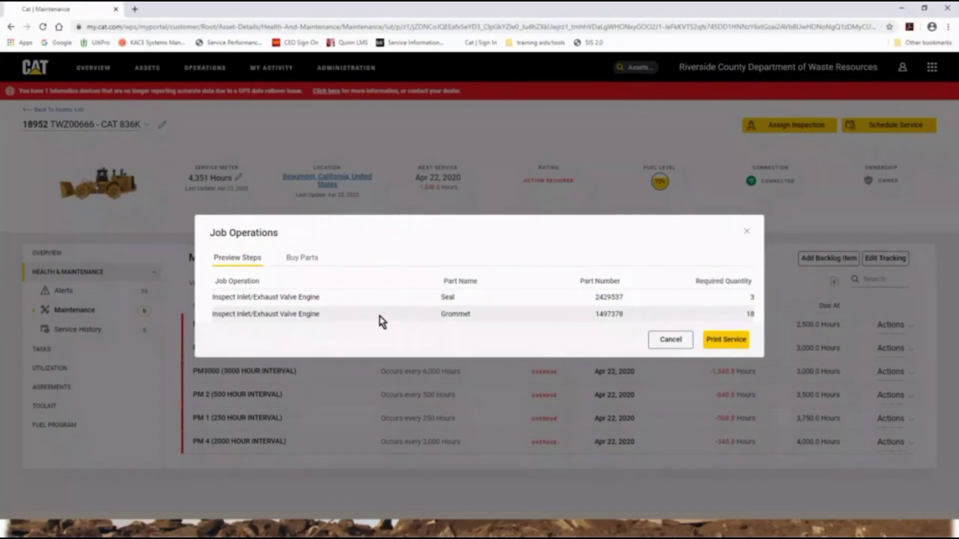
pyautogui.click(312, 259)
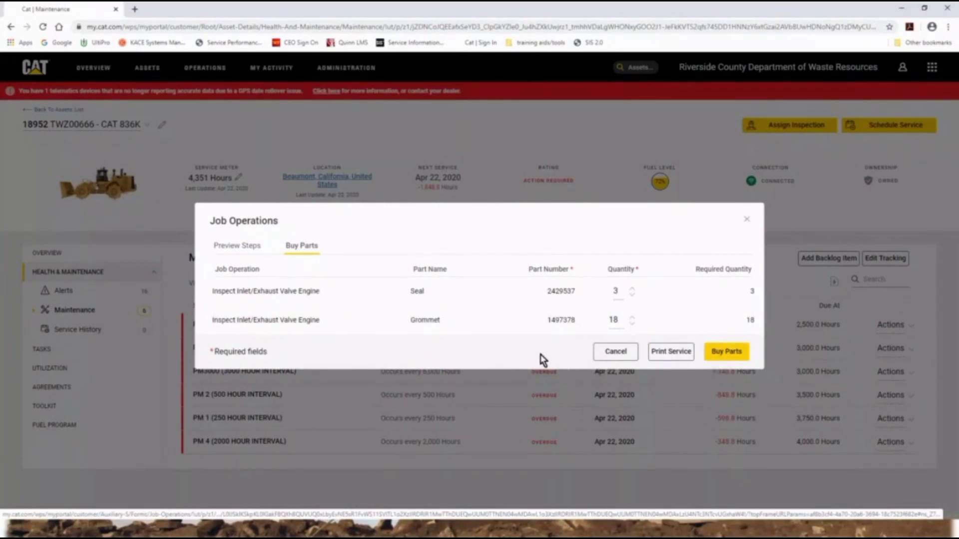
pyautogui.click(611, 352)
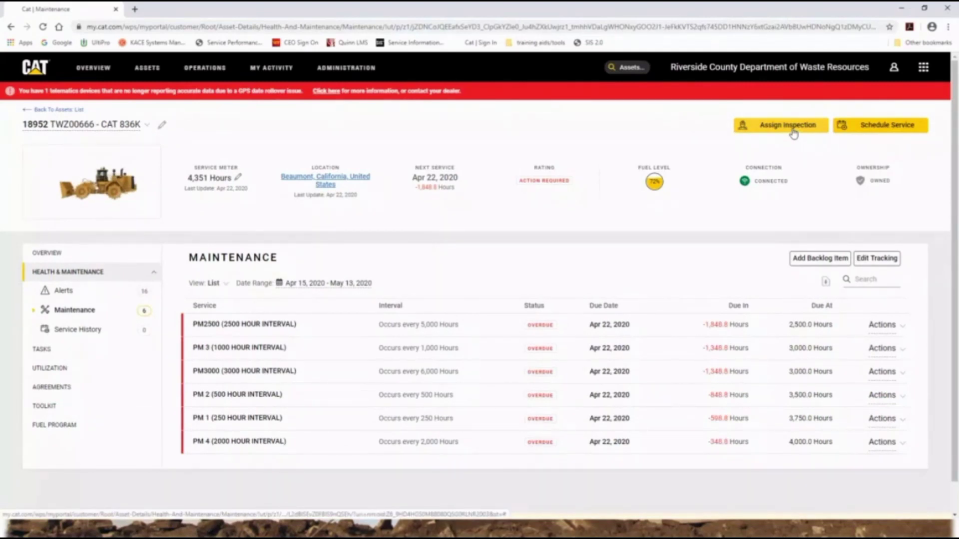
# - Review the appointment and contact fields of the Schedule General Service form for asset 18952, and cancel the request
pyautogui.click(866, 129)
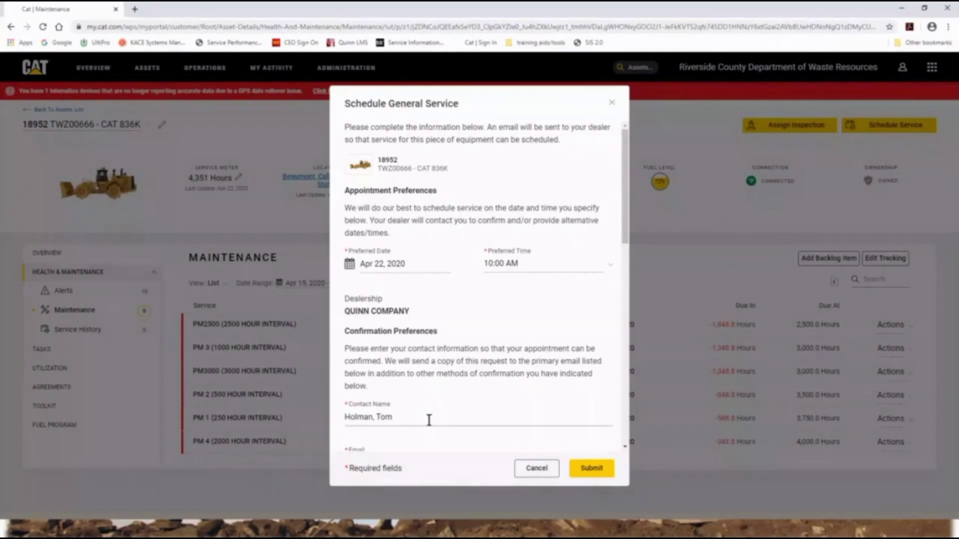
pyautogui.scroll(-2, 429, 419)
pyautogui.scroll(-1, 457, 416)
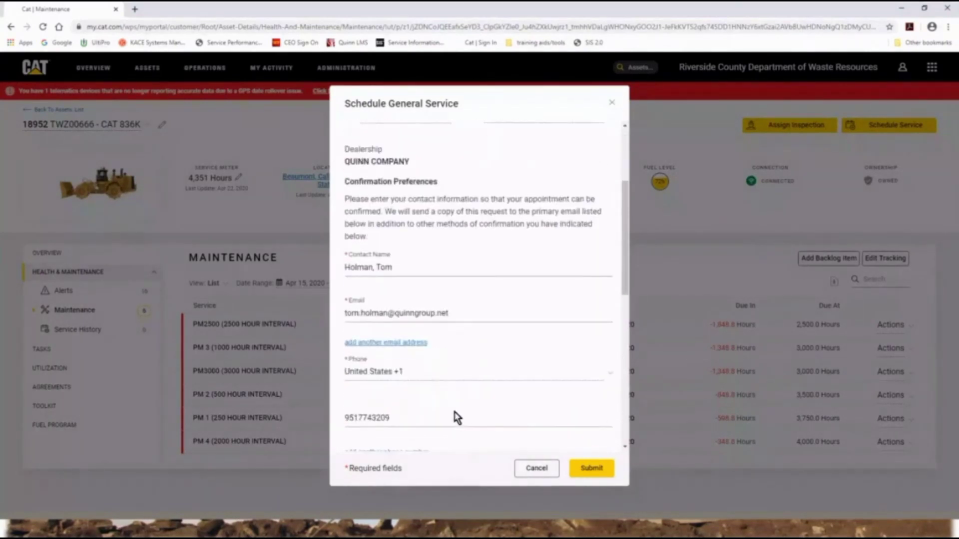
pyautogui.click(532, 473)
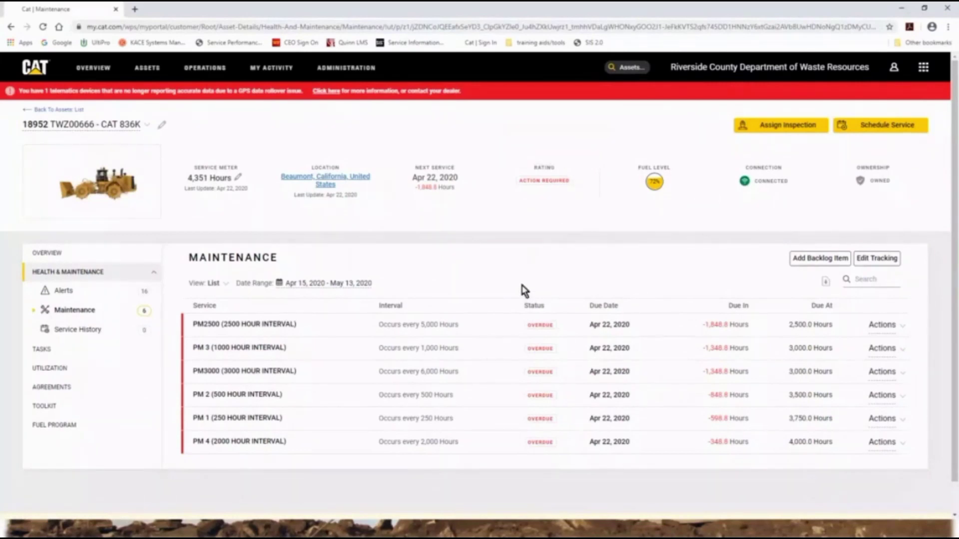
# - Open the utilization page from the asset's overview dashboard and display the total hours as a bar chart
pyautogui.click(56, 256)
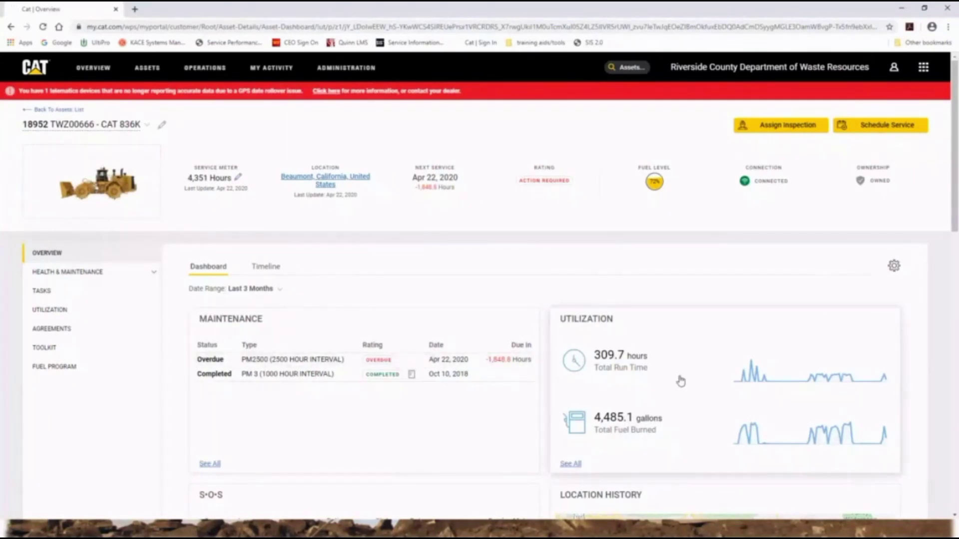
pyautogui.click(768, 382)
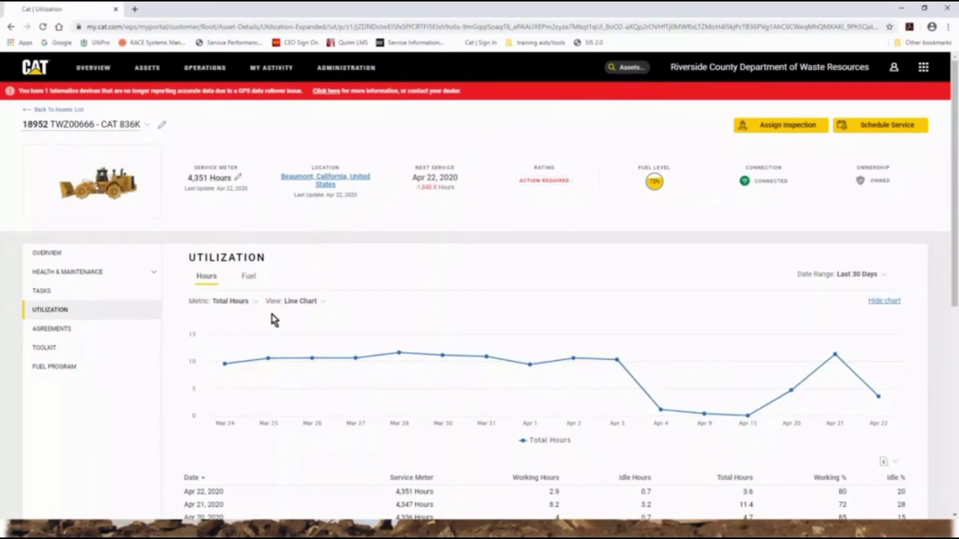
pyautogui.click(322, 304)
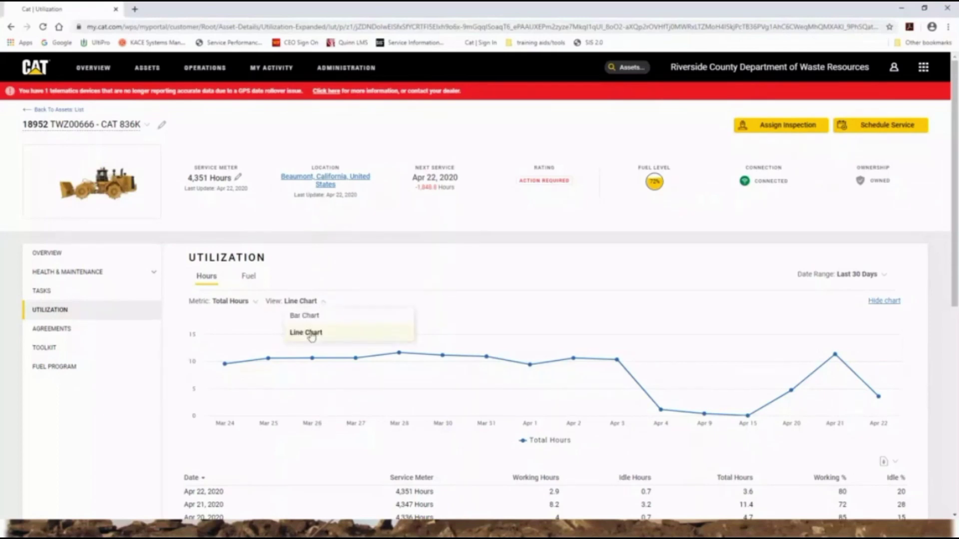
pyautogui.click(313, 319)
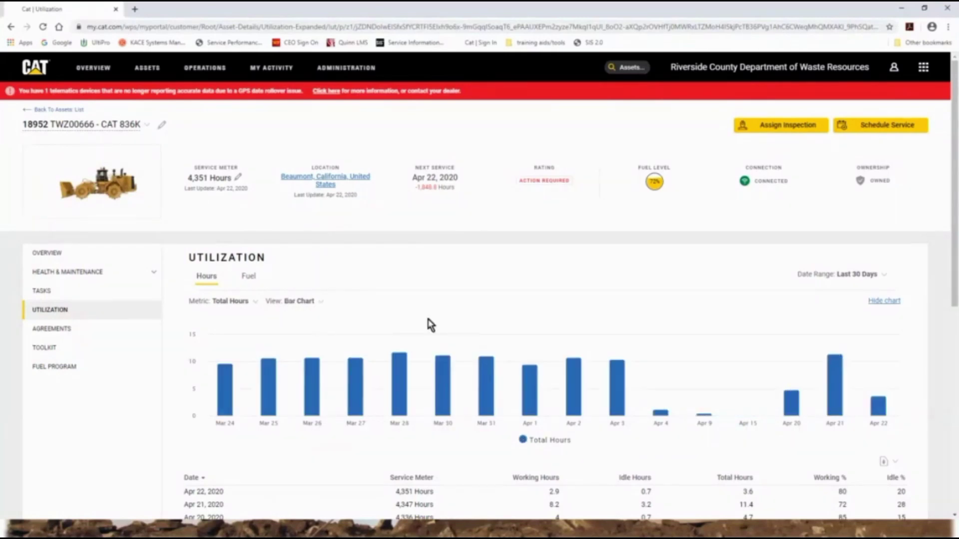
# - Chart the Working & Idle Hours and Working & Idle % metrics on the utilization page, and return to the asset's overview
pyautogui.click(251, 301)
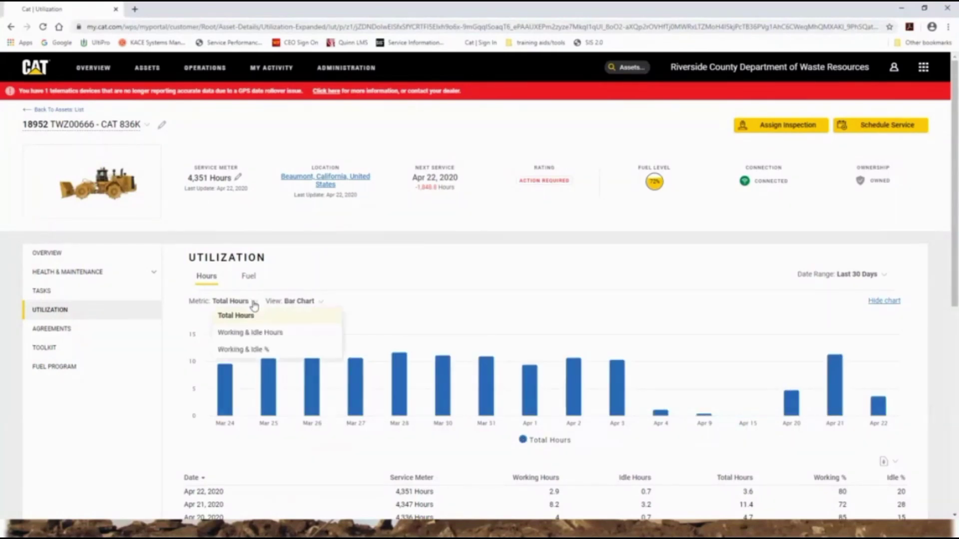
pyautogui.click(248, 333)
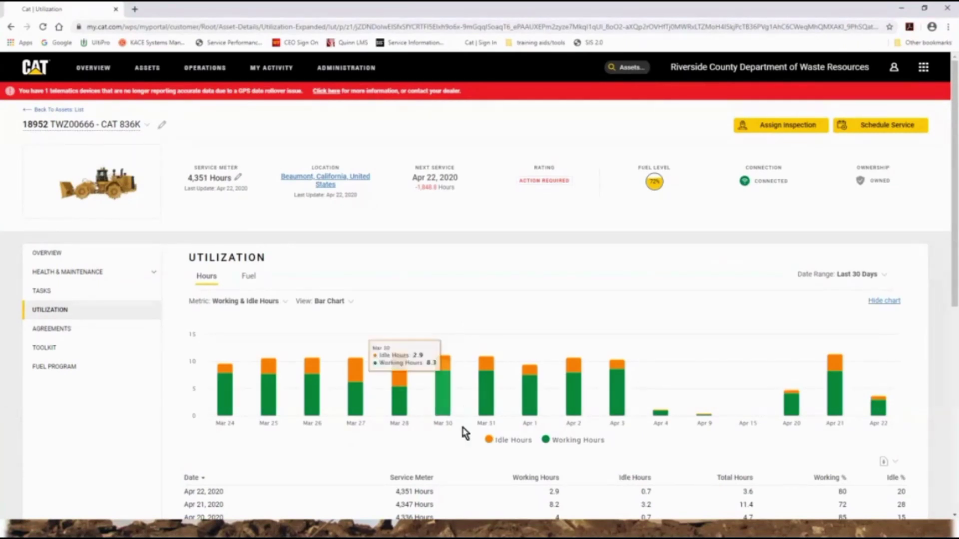
pyautogui.moveTo(445, 374)
pyautogui.click(285, 303)
pyautogui.click(259, 351)
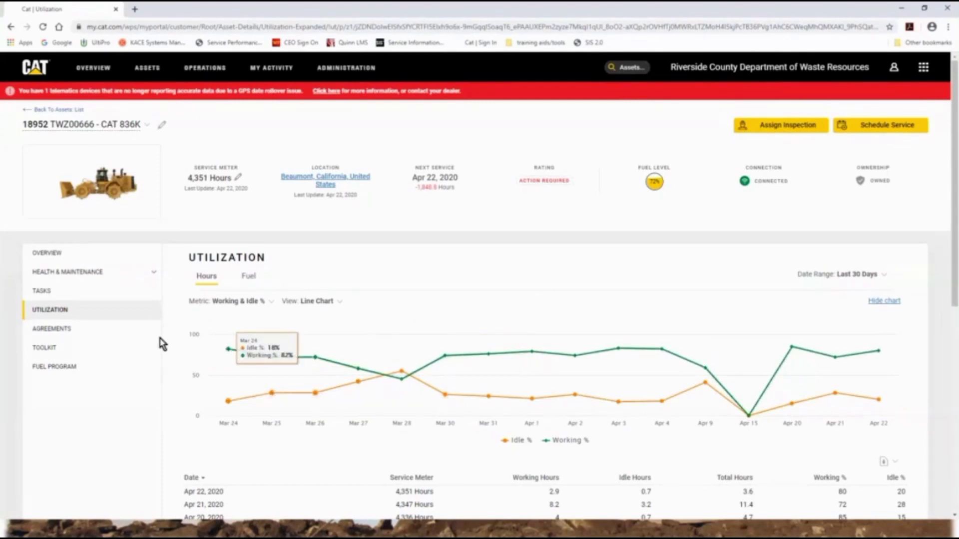
pyautogui.click(55, 254)
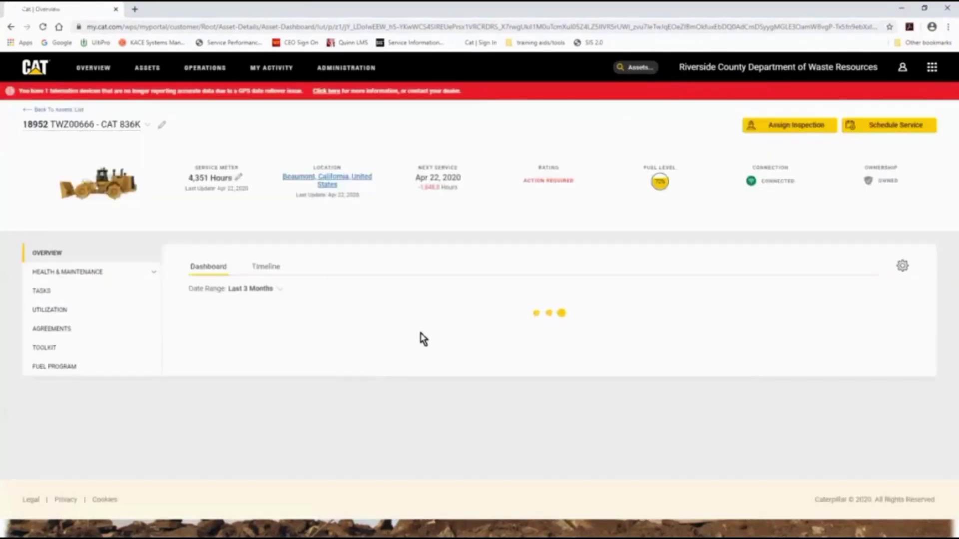
# - Review the S·O·S component results and the location history on the asset's overview dashboard
pyautogui.scroll(-4, 422, 338)
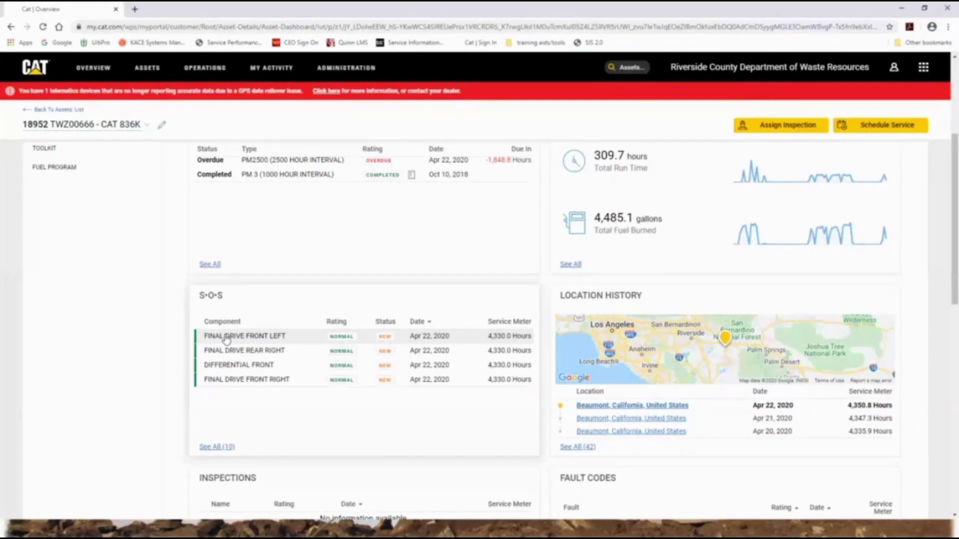
pyautogui.scroll(1, 226, 340)
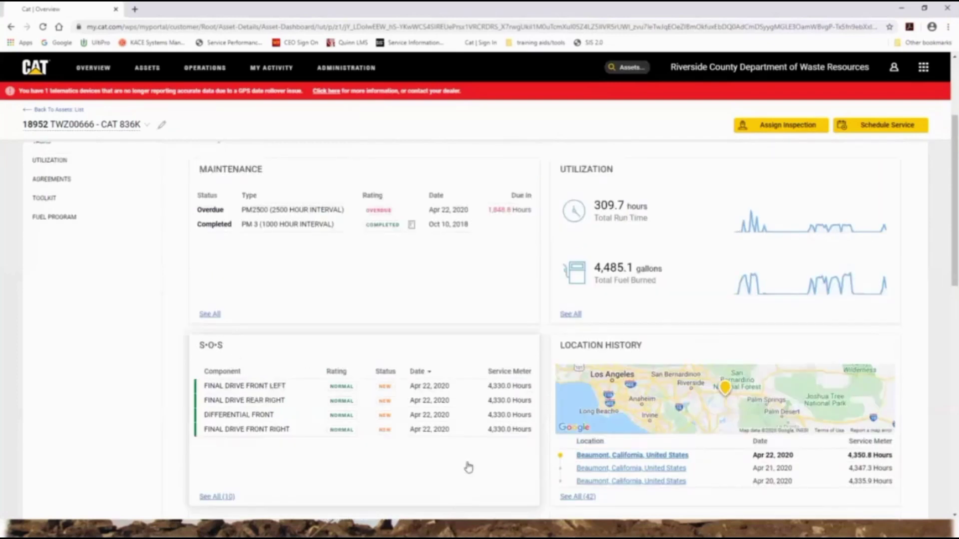
pyautogui.scroll(-1, 467, 458)
pyautogui.scroll(-1, 467, 458)
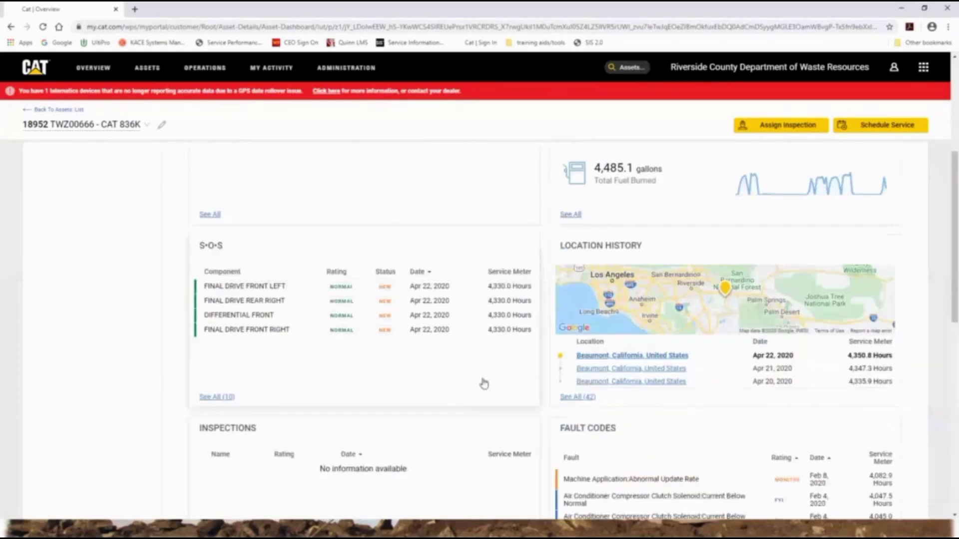
# - Open the Apr 22, 2020 location history entry on a full-screen map and zoom in around the asset's marker
pyautogui.click(608, 357)
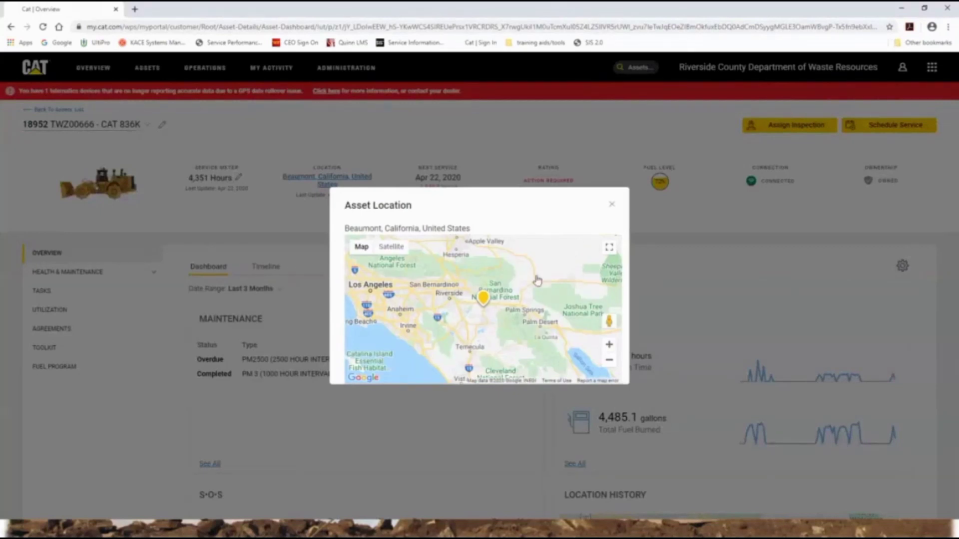
pyautogui.click(610, 248)
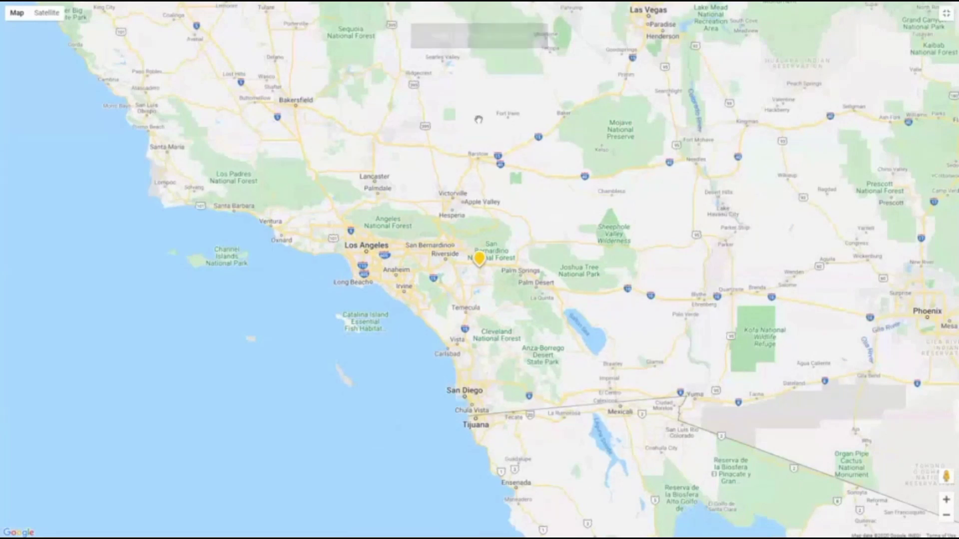
pyautogui.scroll(-1, 500, 234)
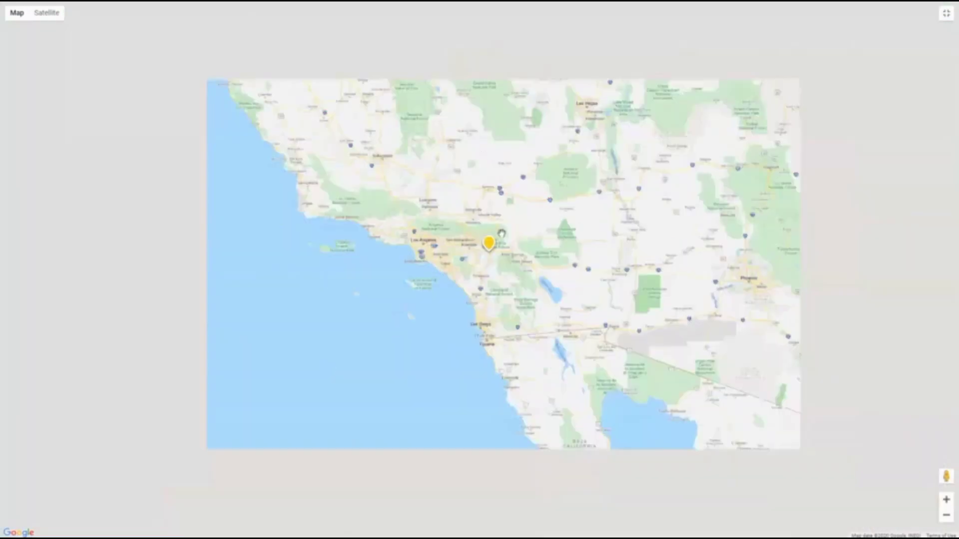
pyautogui.scroll(2, 501, 232)
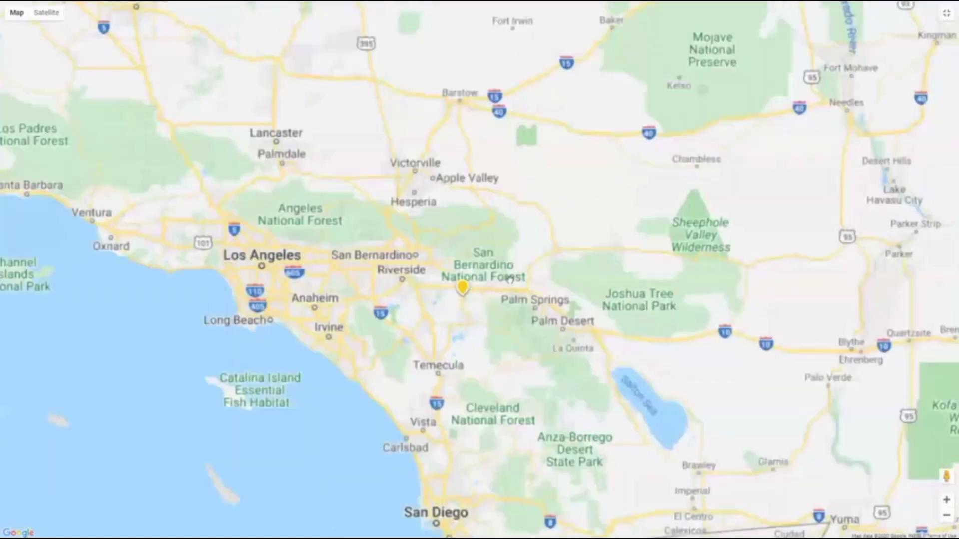
pyautogui.moveTo(510, 319); pyautogui.dragTo(505, 257)
pyautogui.scroll(1, 506, 257)
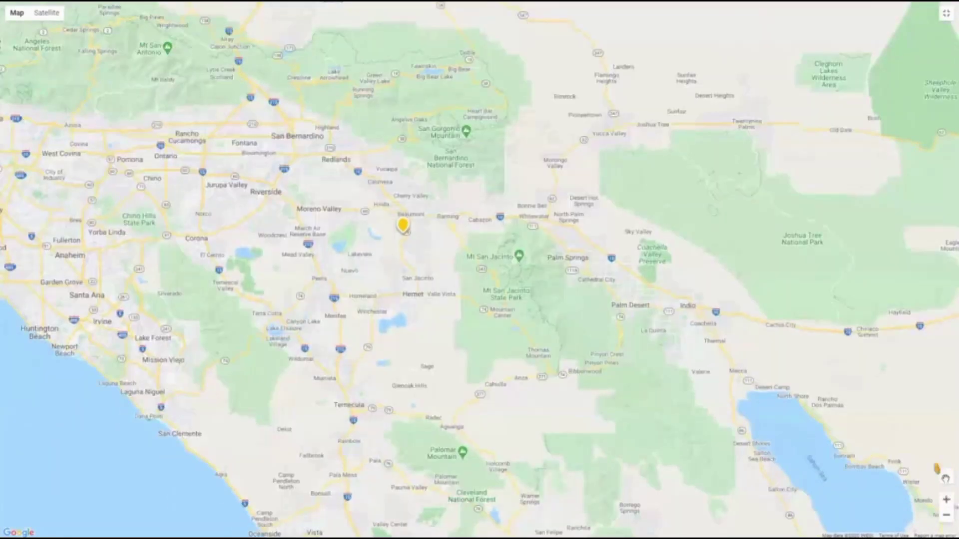
# - View the road at the asset's marker in Street View, looking toward the site entrance, and close the asset location map
pyautogui.moveTo(946, 476); pyautogui.dragTo(404, 220)
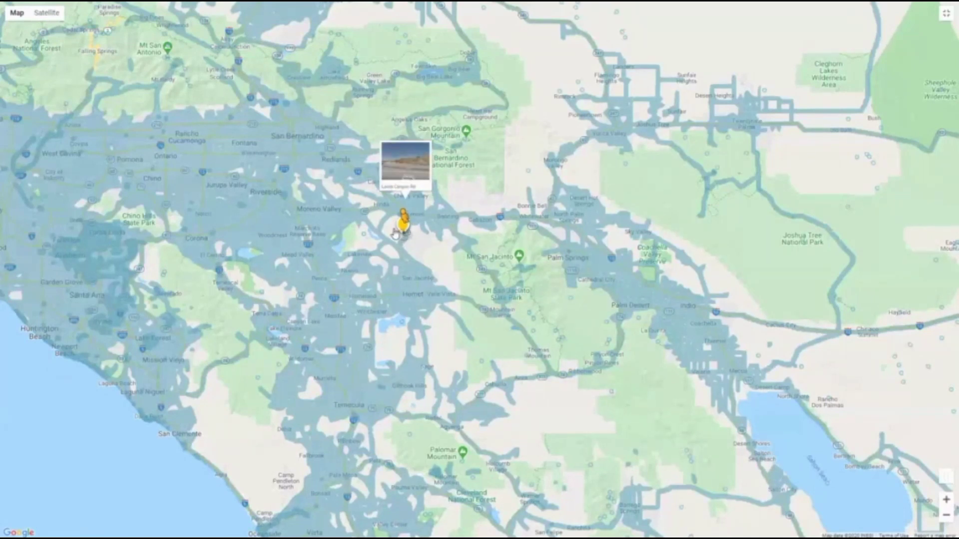
pyautogui.moveTo(404, 220); pyautogui.dragTo(403, 221)
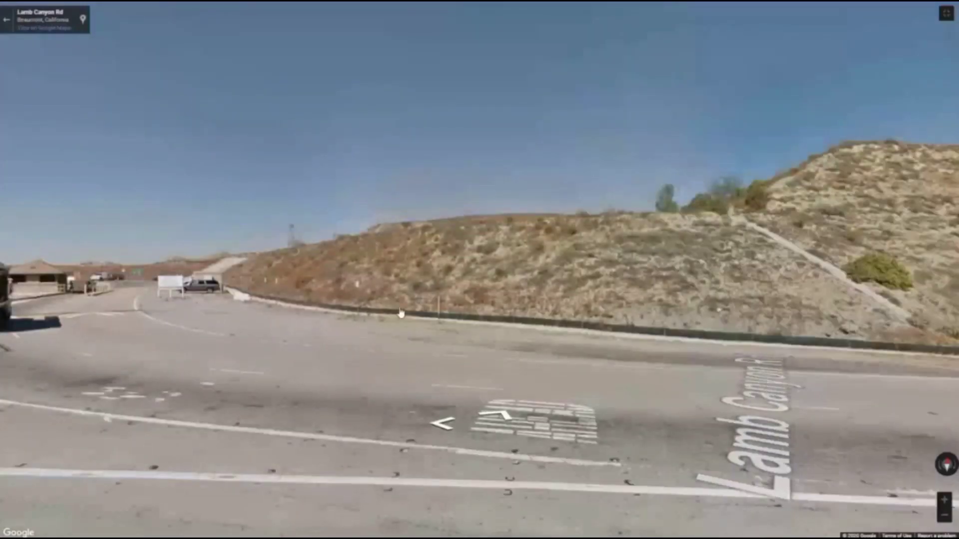
pyautogui.moveTo(302, 321); pyautogui.dragTo(497, 334)
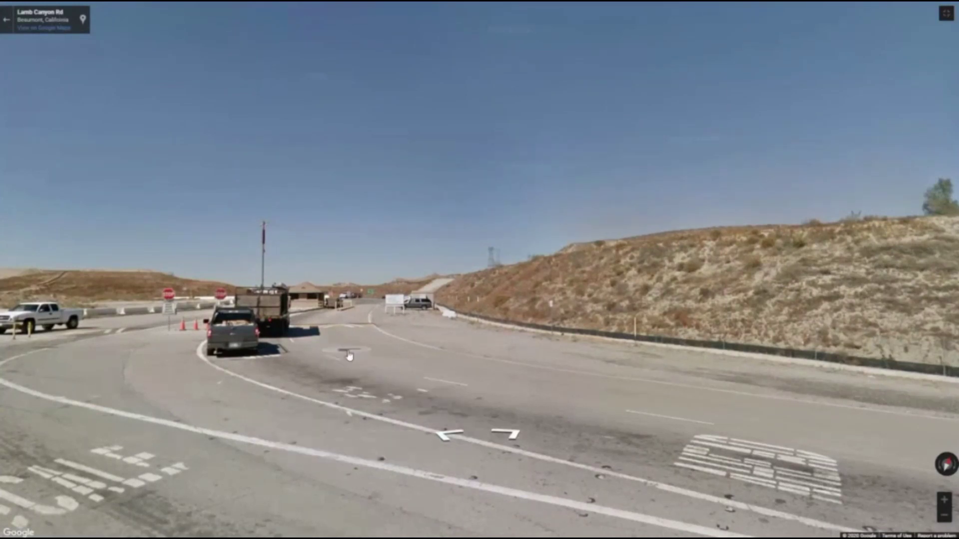
pyautogui.click(348, 356)
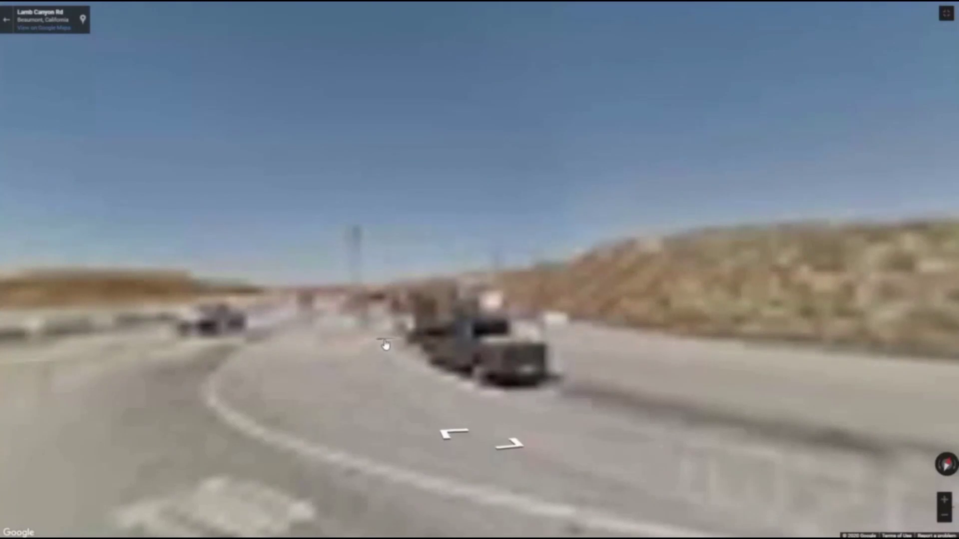
pyautogui.moveTo(385, 345); pyautogui.dragTo(343, 359)
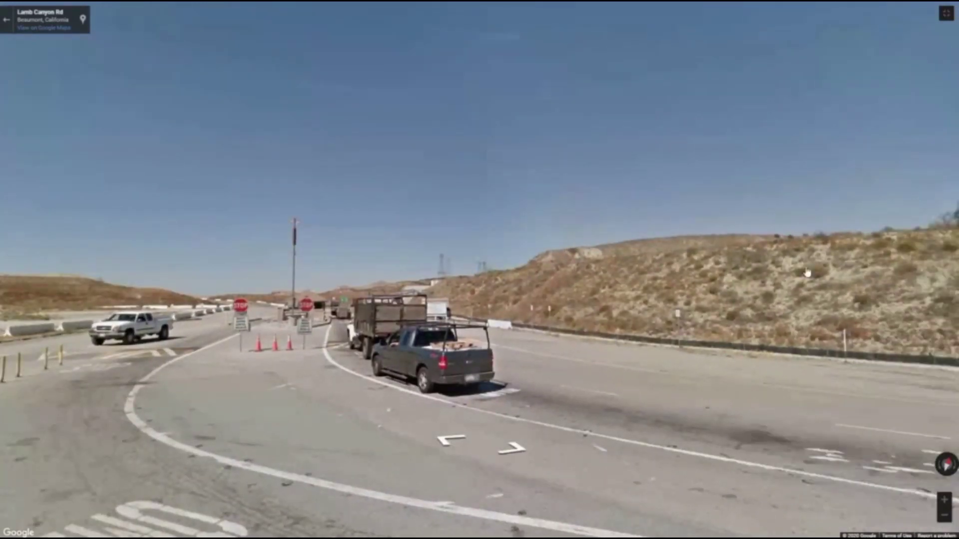
pyautogui.click(945, 16)
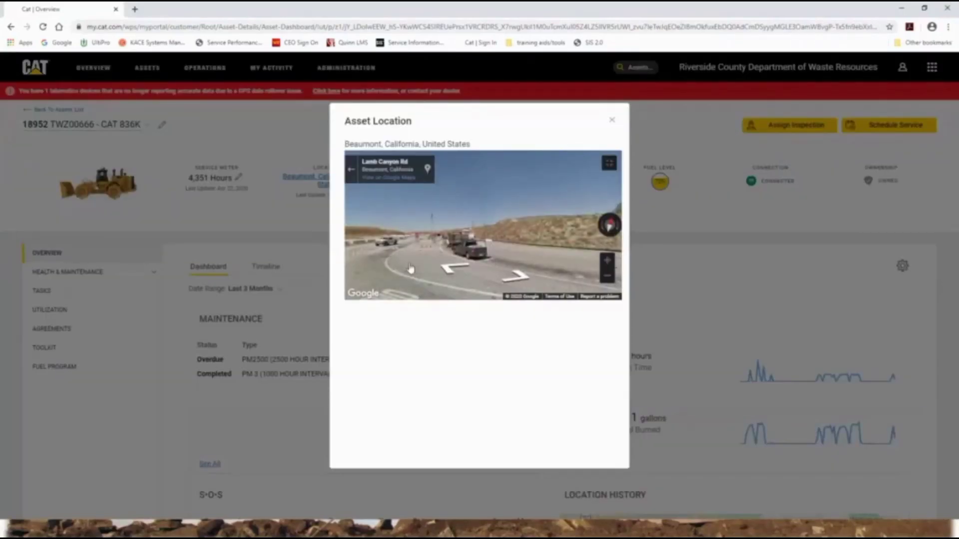
pyautogui.click(613, 122)
# - Open the Machine Application: Abnormal Update Rate fault code from the dashboard's Fault Codes section
pyautogui.scroll(-5, 615, 292)
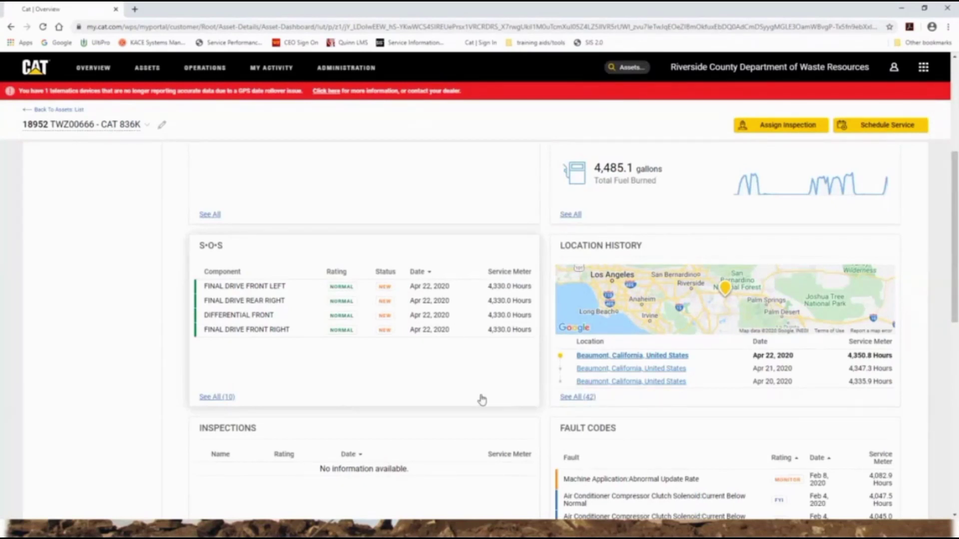
pyautogui.scroll(-3, 482, 400)
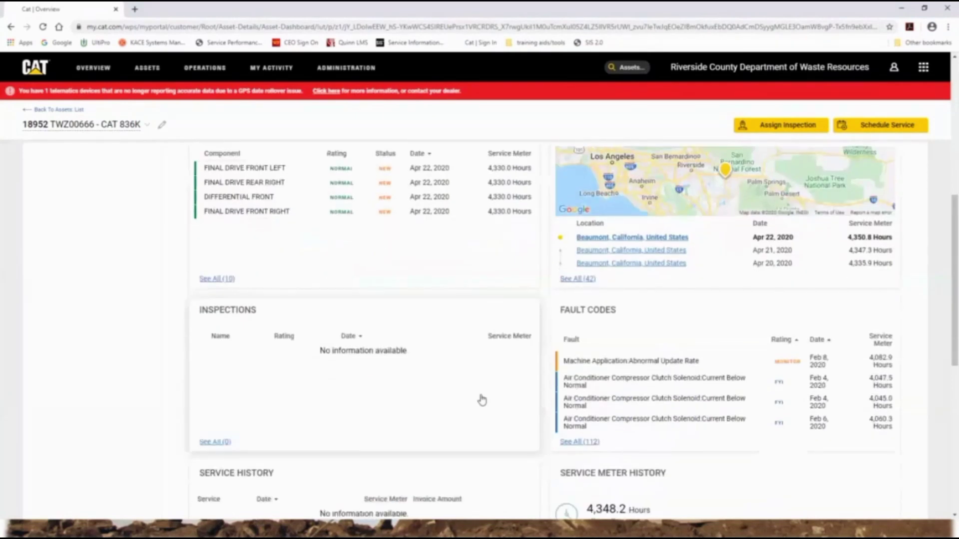
pyautogui.scroll(-1, 482, 401)
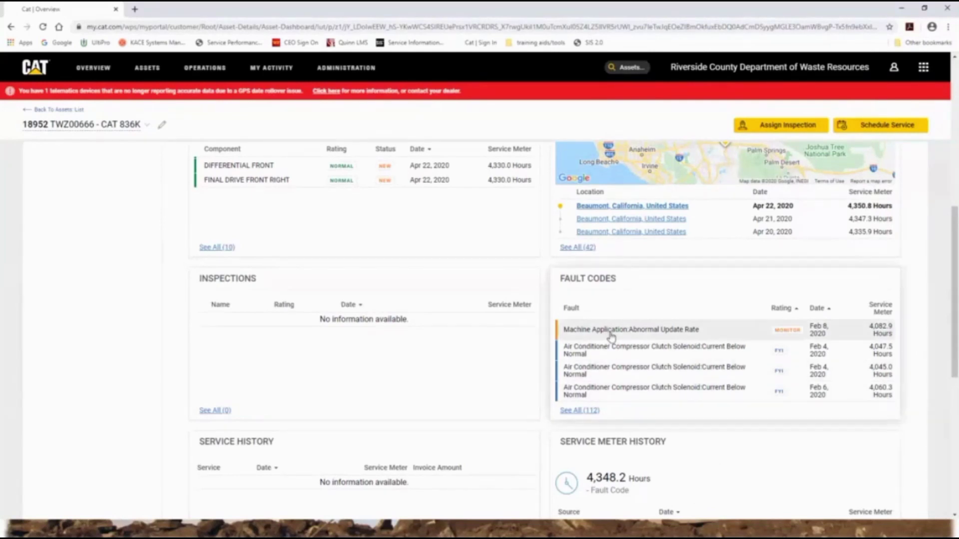
pyautogui.click(640, 334)
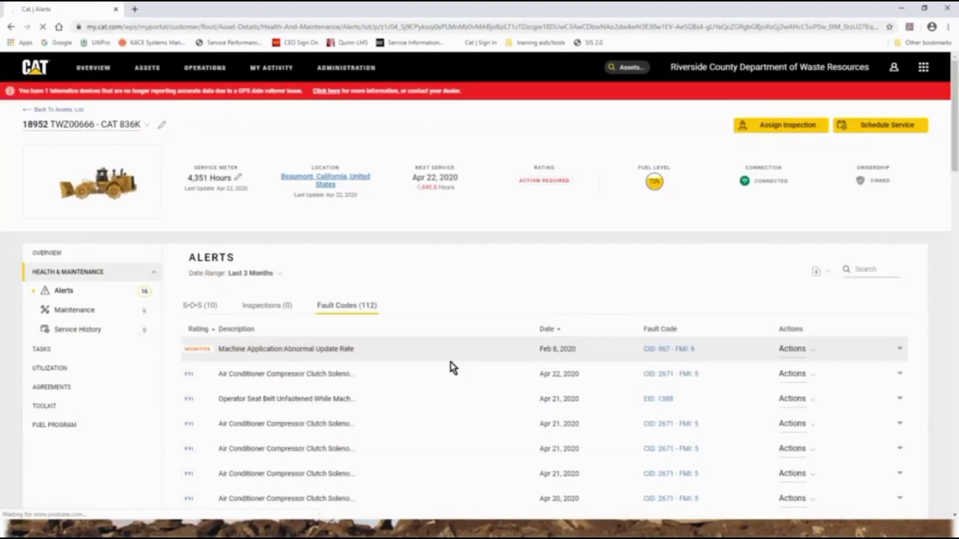
# - Review the alerts' date range options and the actions offered for the Abnormal Update Rate fault, without choosing any
pyautogui.click(281, 278)
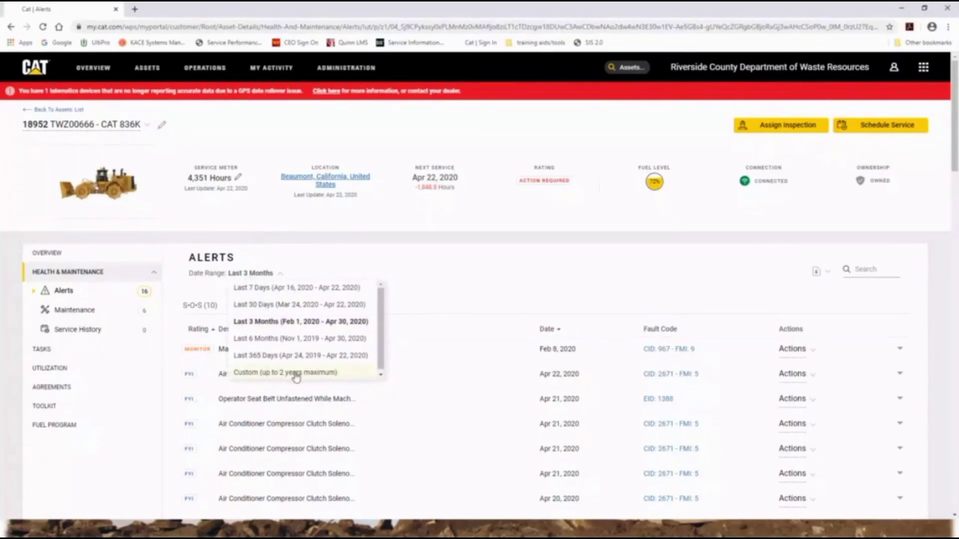
pyautogui.click(471, 268)
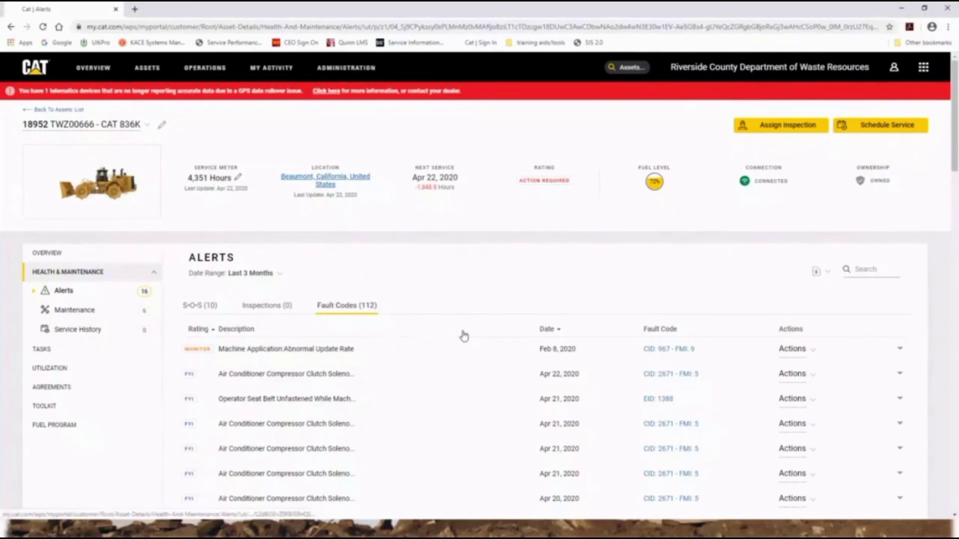
pyautogui.click(813, 351)
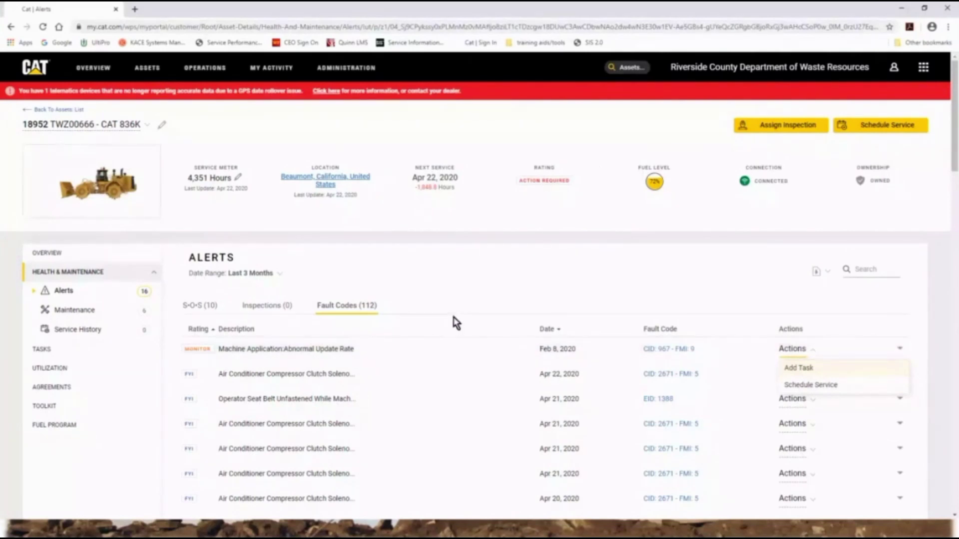
pyautogui.click(799, 317)
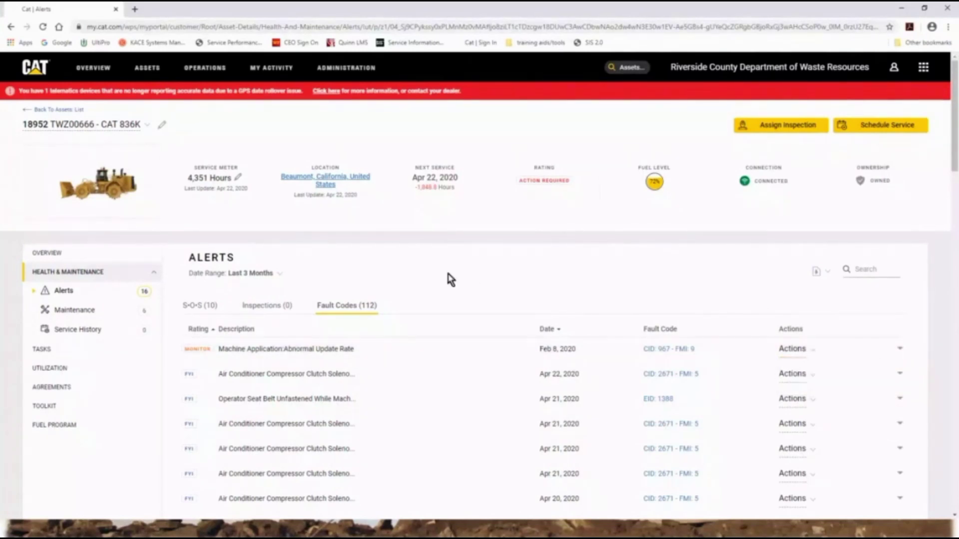
# - Return to the asset's overview and examine its service meter history, warranties, tasks, customer value agreements and safety service letters
pyautogui.click(57, 254)
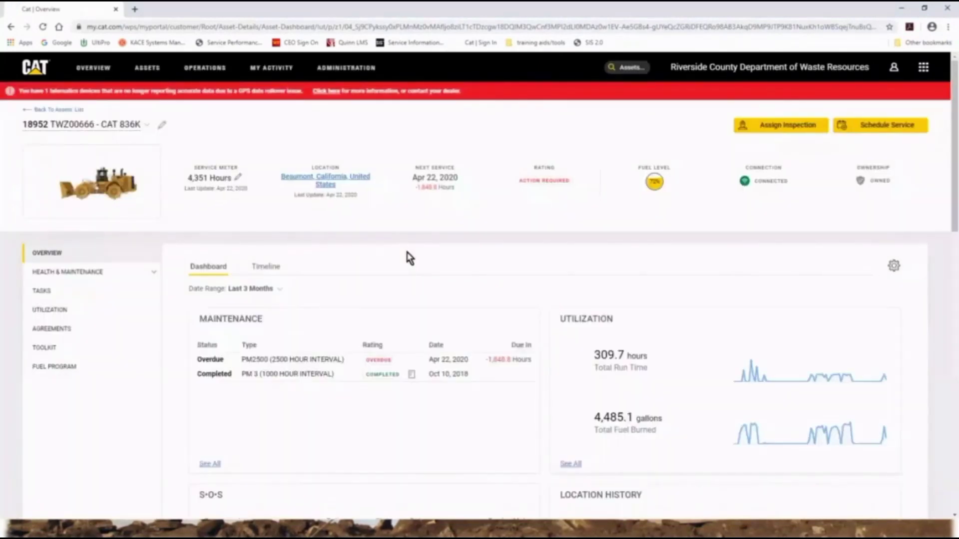
pyautogui.scroll(-3, 409, 257)
pyautogui.scroll(-2, 409, 257)
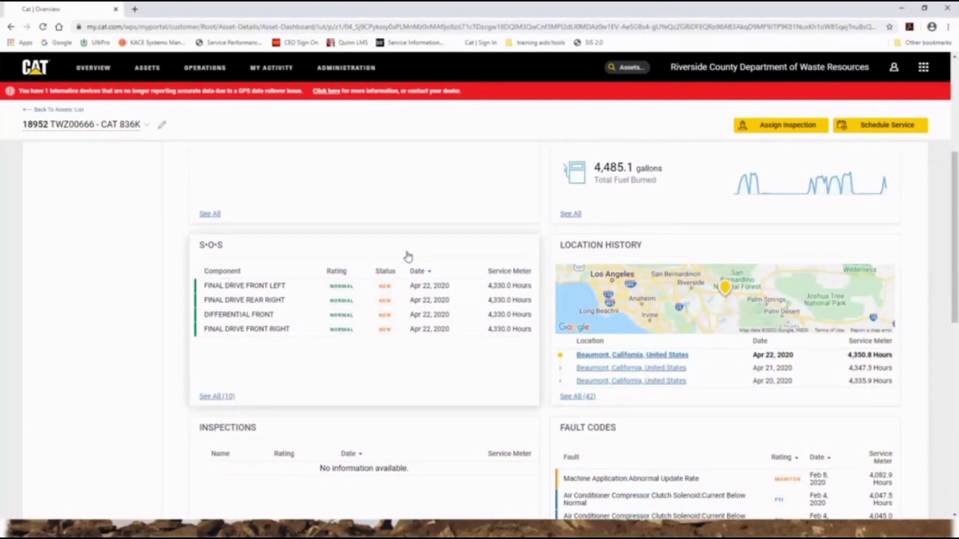
pyautogui.scroll(-5, 408, 257)
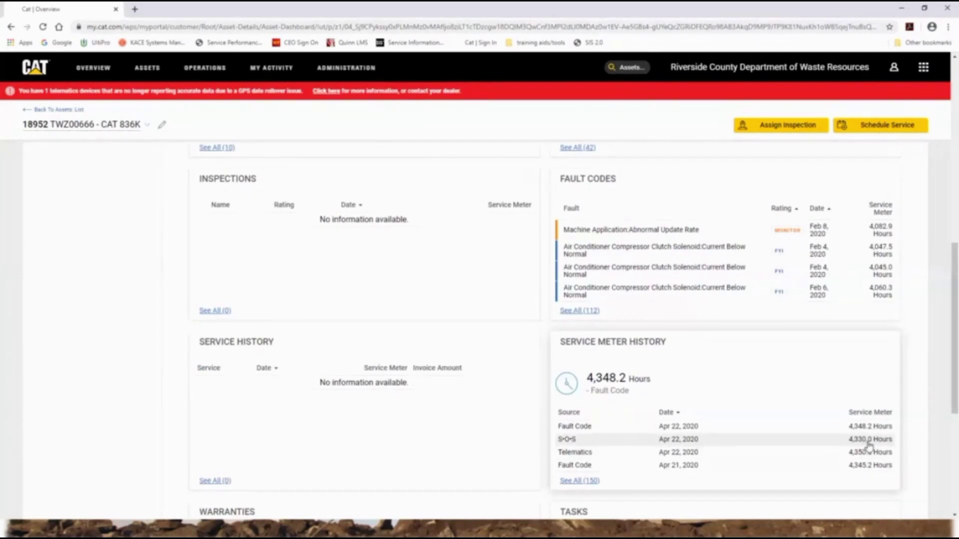
pyautogui.scroll(-1, 869, 445)
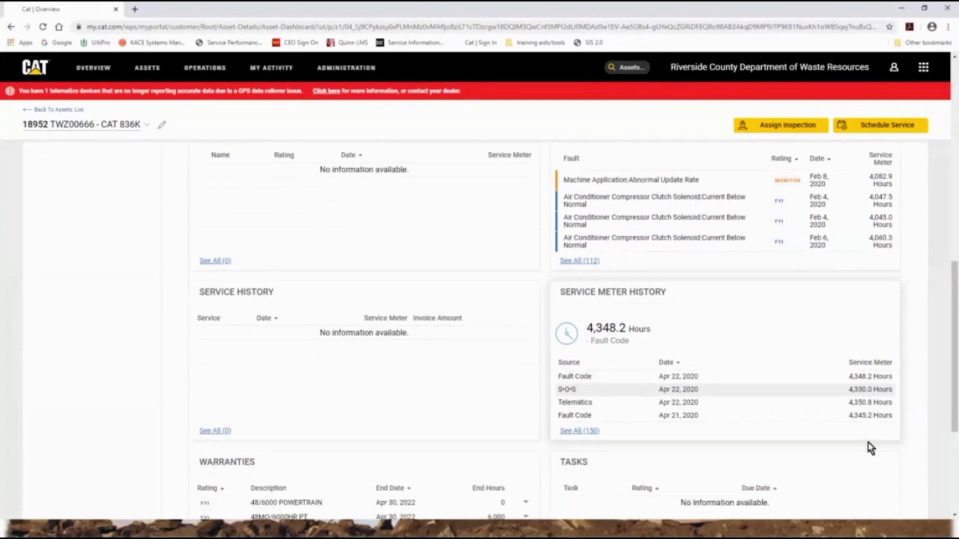
pyautogui.scroll(-2, 869, 447)
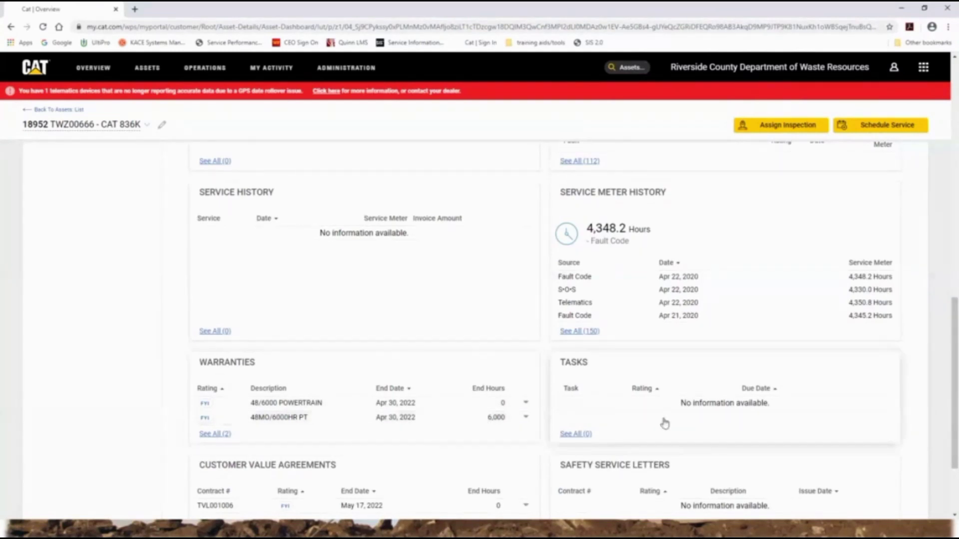
pyautogui.scroll(-1, 664, 423)
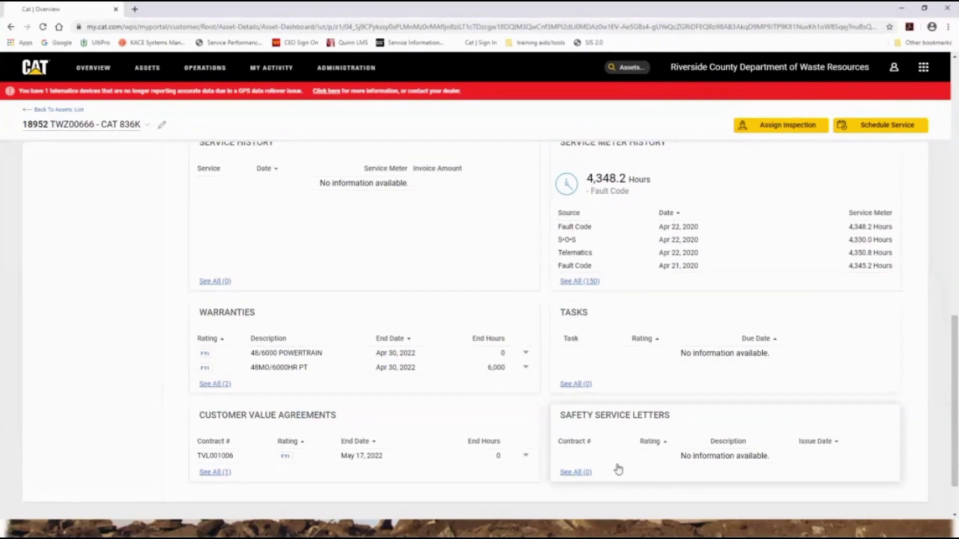
# - Leave asset 18952's overview and go back to the assets list
pyautogui.scroll(6, 620, 473)
pyautogui.scroll(8, 617, 467)
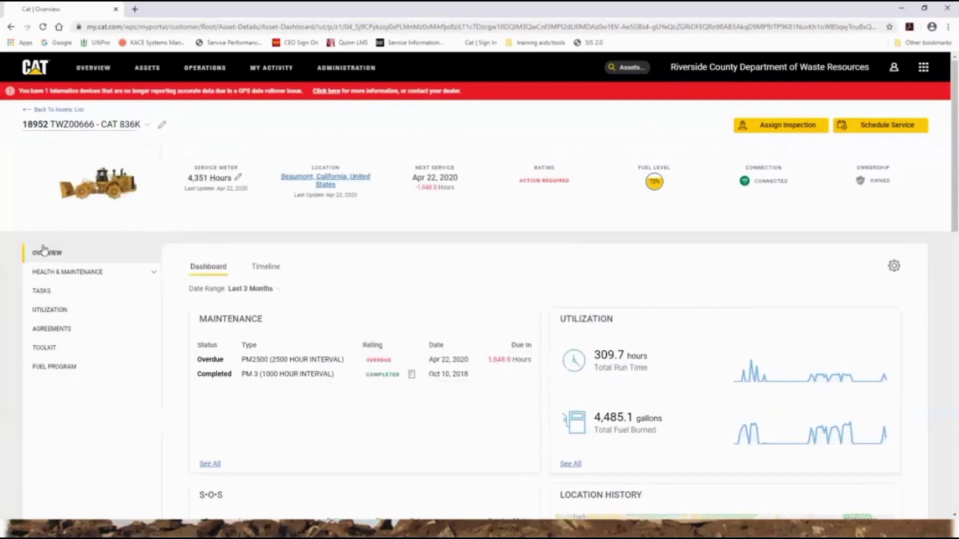
pyautogui.click(45, 253)
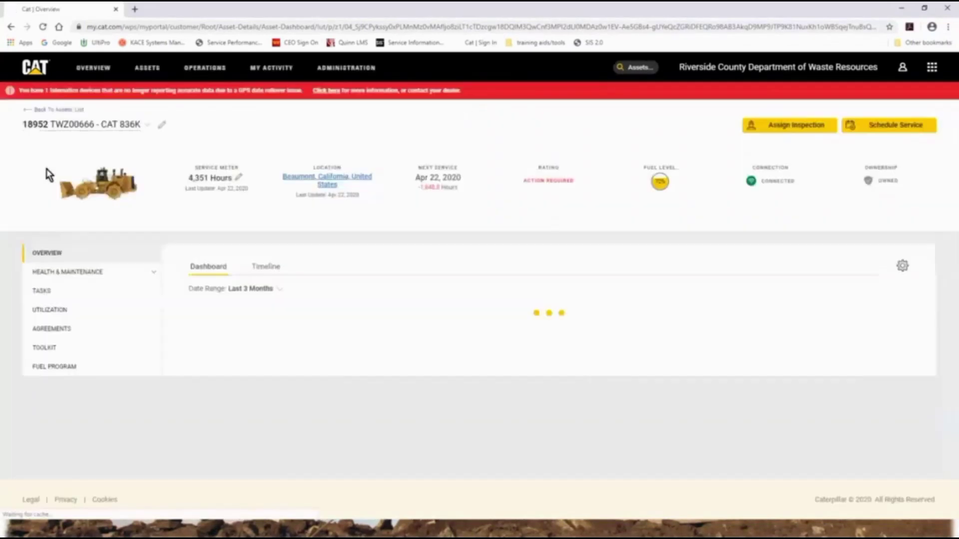
pyautogui.click(44, 112)
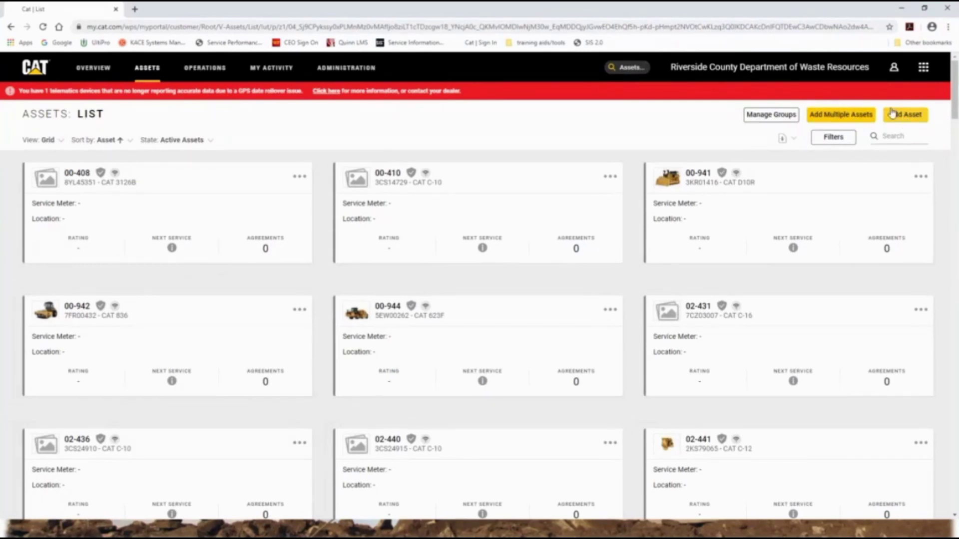
# - Review the Add Asset form and the Add Multiple Assets template upload, cancelling both without adding anything
pyautogui.click(904, 117)
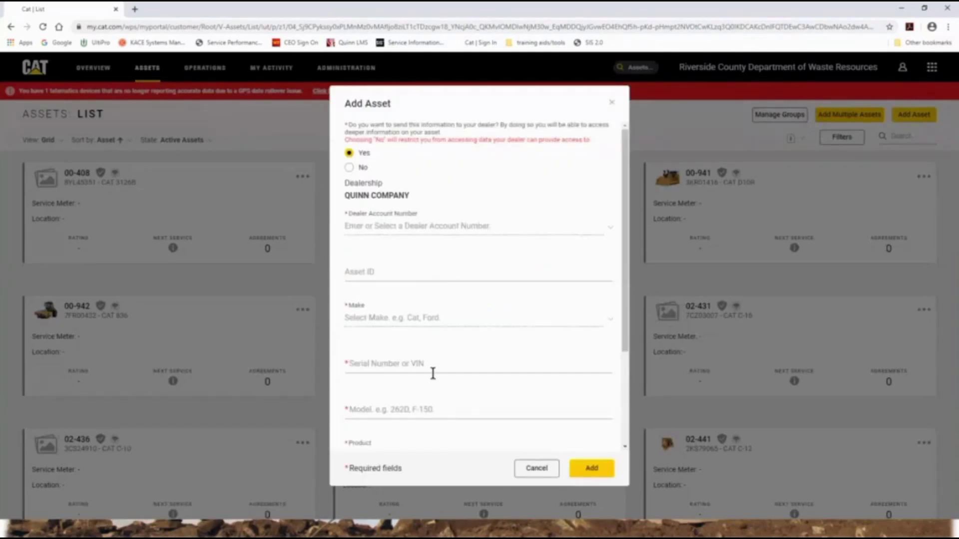
pyautogui.click(532, 472)
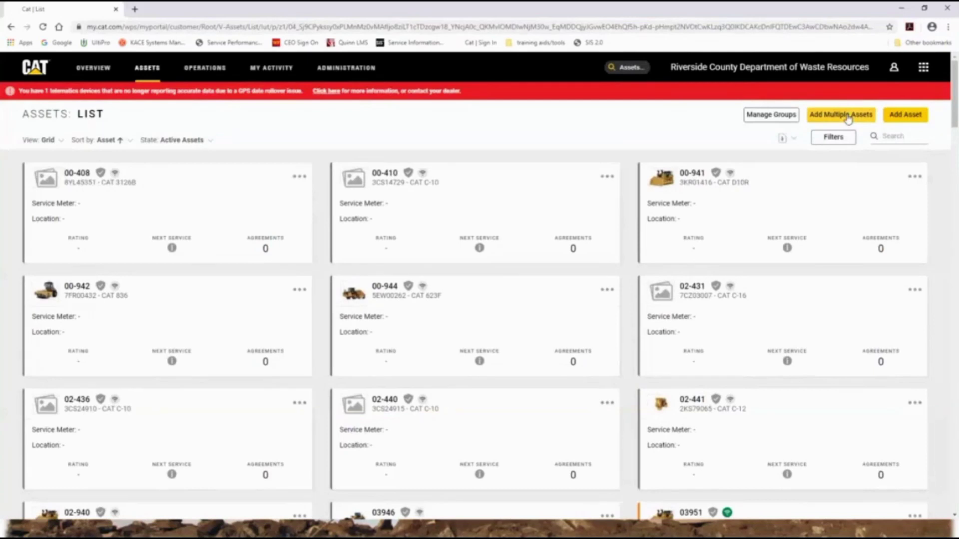
pyautogui.click(846, 114)
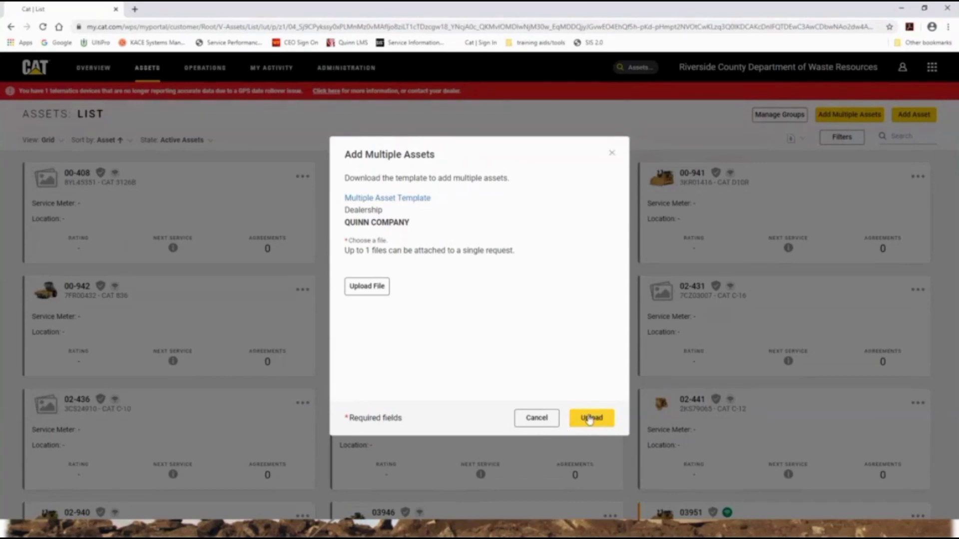
pyautogui.click(535, 425)
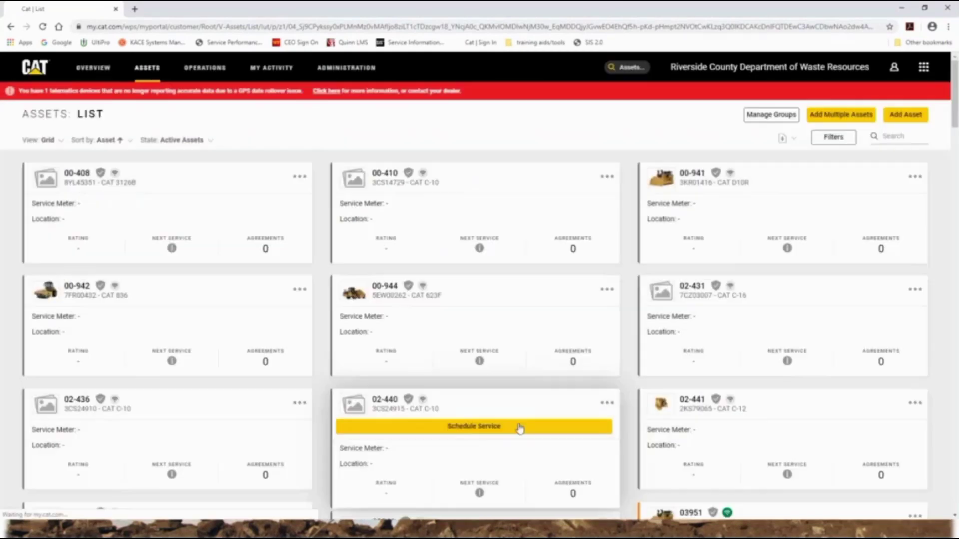
# - Reopen the full assets list and change its view from grid to table
pyautogui.scroll(-1, 265, 295)
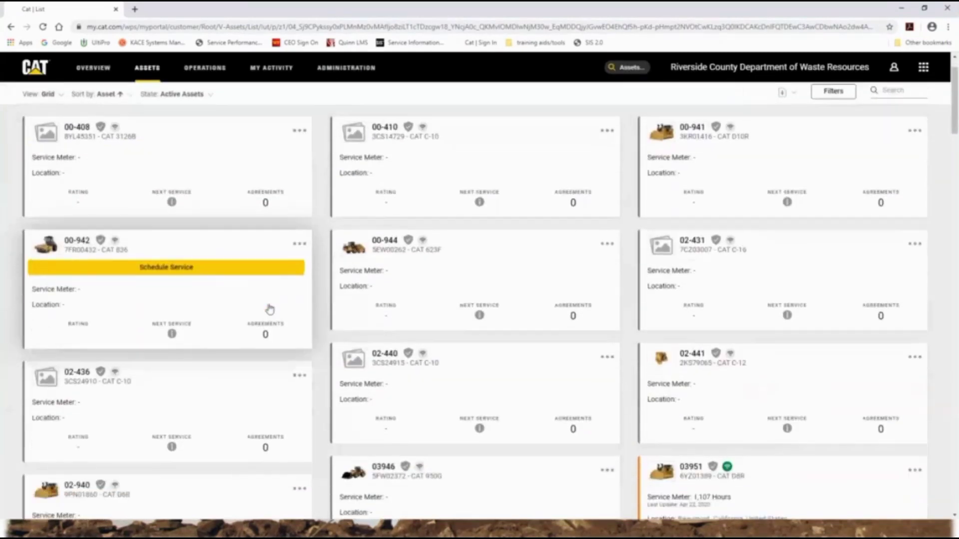
pyautogui.moveTo(142, 68)
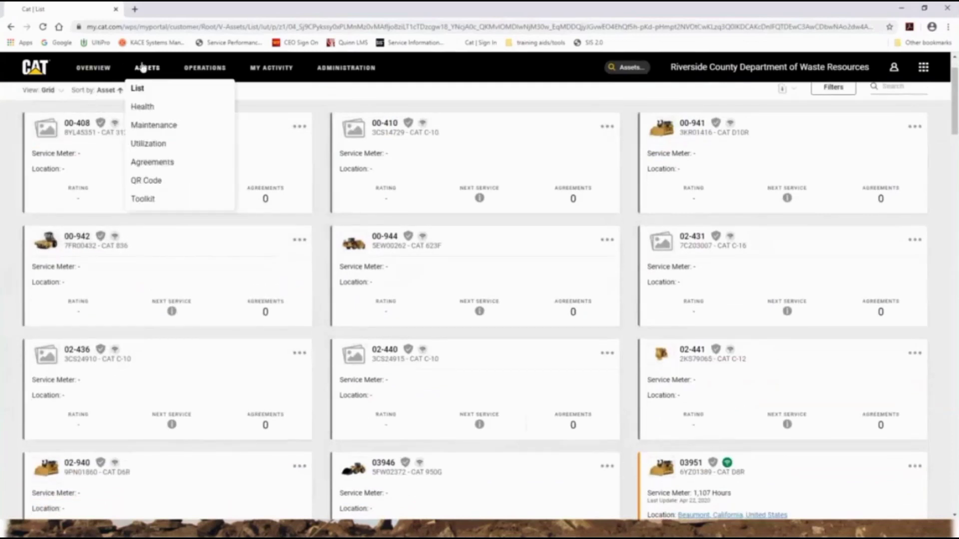
pyautogui.click(136, 92)
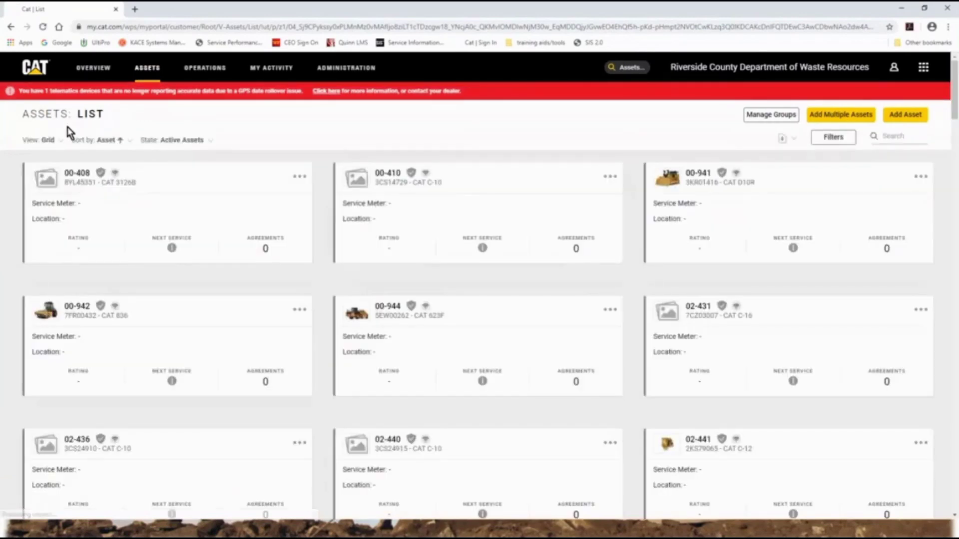
pyautogui.click(61, 140)
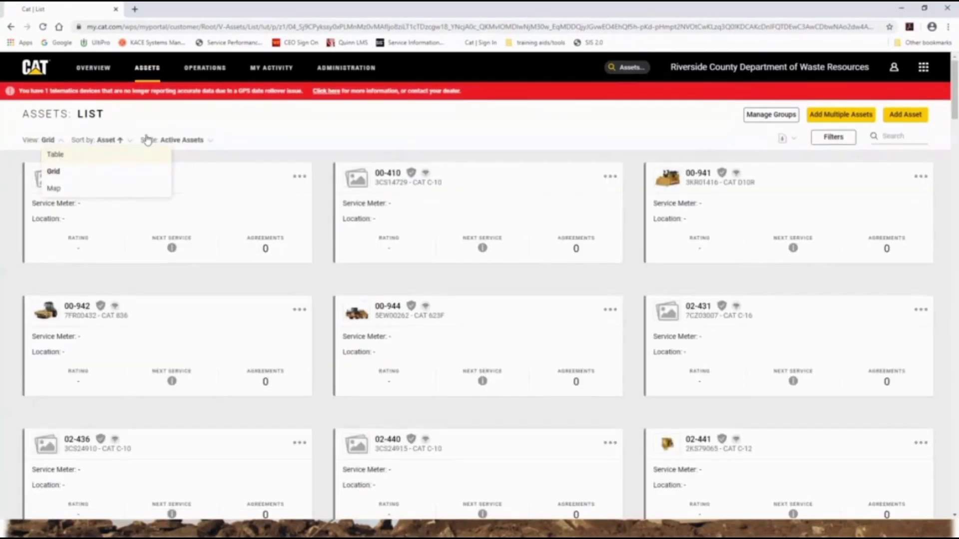
pyautogui.click(125, 154)
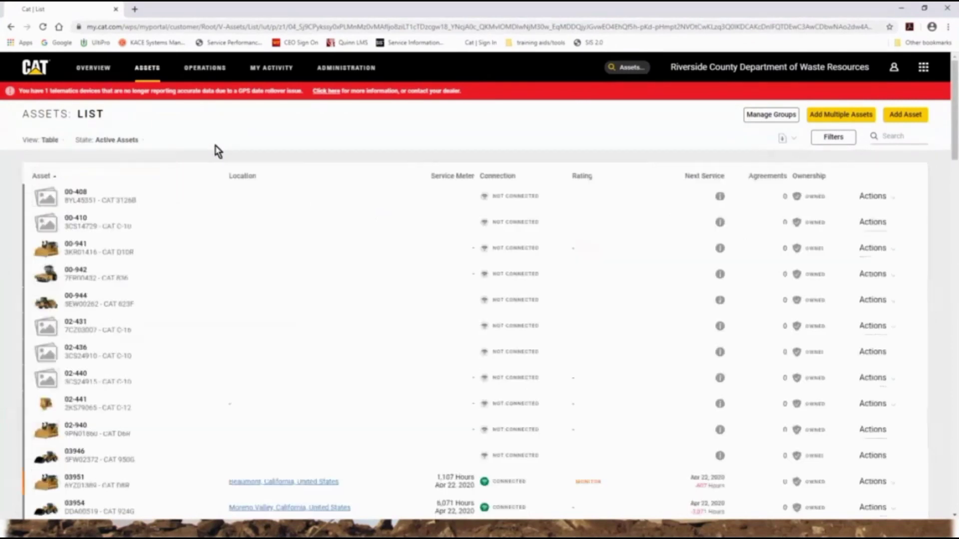
# - Review the state options for the assets list without choosing a different one
pyautogui.click(142, 142)
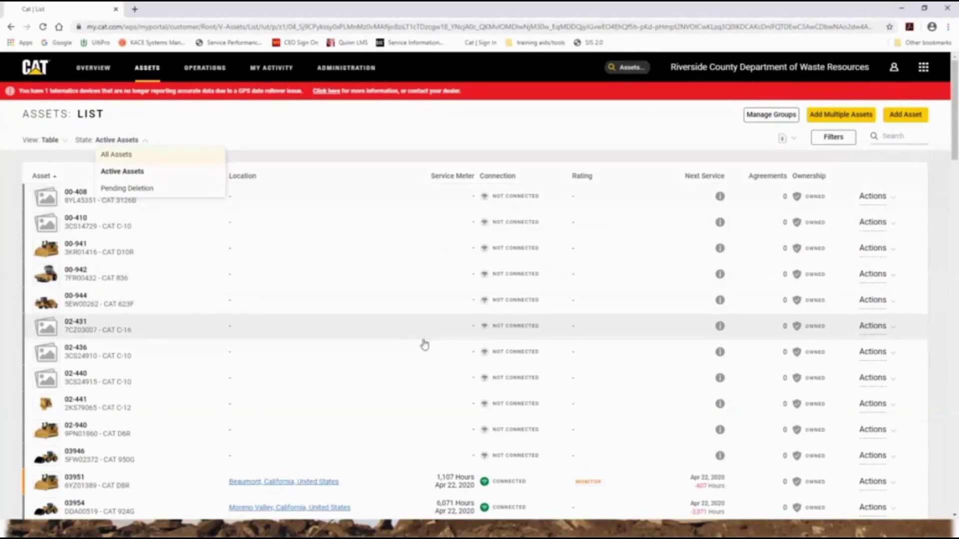
pyautogui.hotkey('alt', 'Tab')
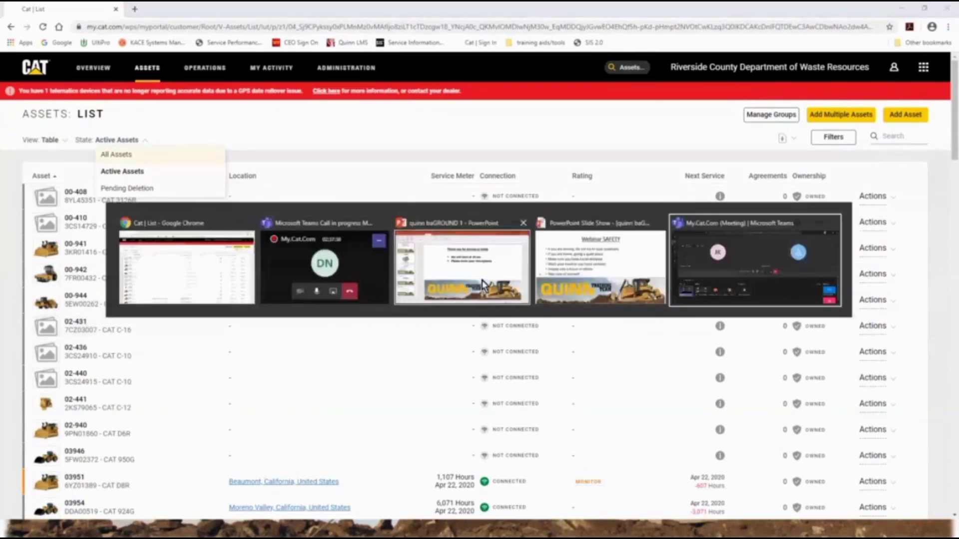
pyautogui.hotkey('alt', 'Tab')
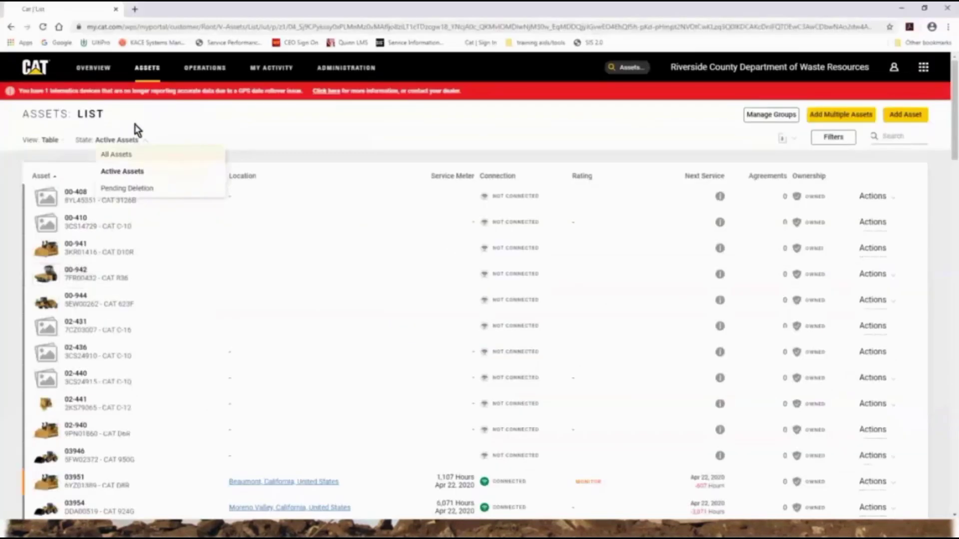
pyautogui.hotkey('alt', 'Tab')
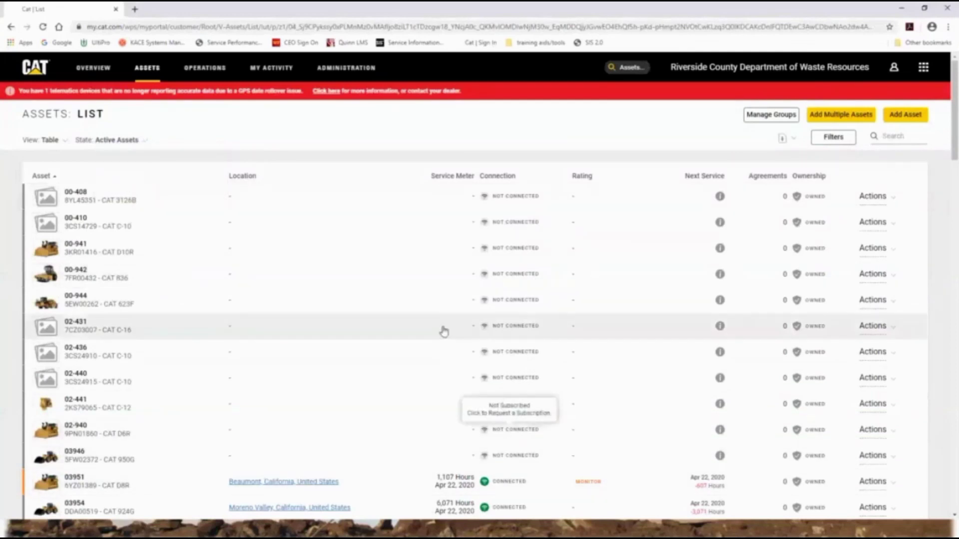
# - Switch to the PowerPoint presentation, start its slide show and display the Coming up Training slide
pyautogui.hotkey('alt', 'Tab')
pyautogui.click(466, 308)
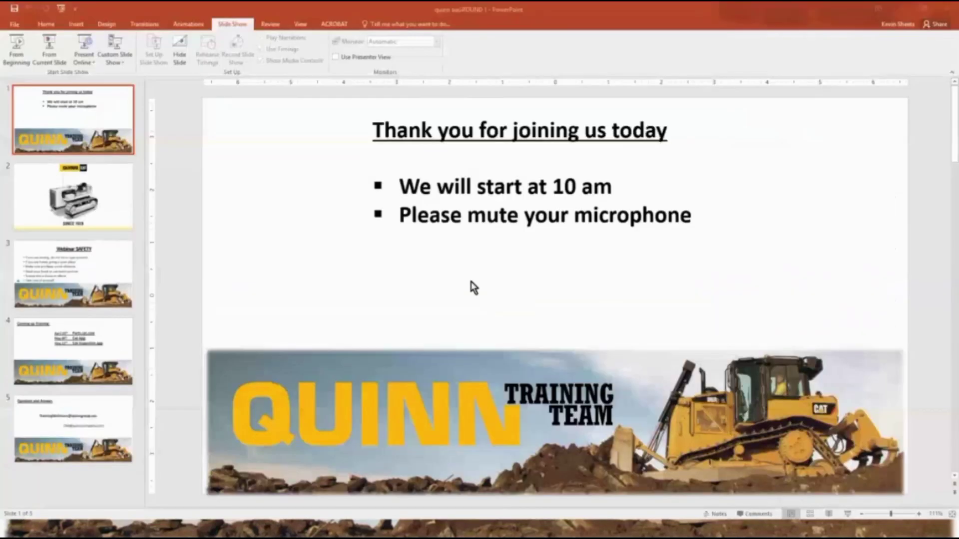
pyautogui.click(15, 42)
pyautogui.press('Right')
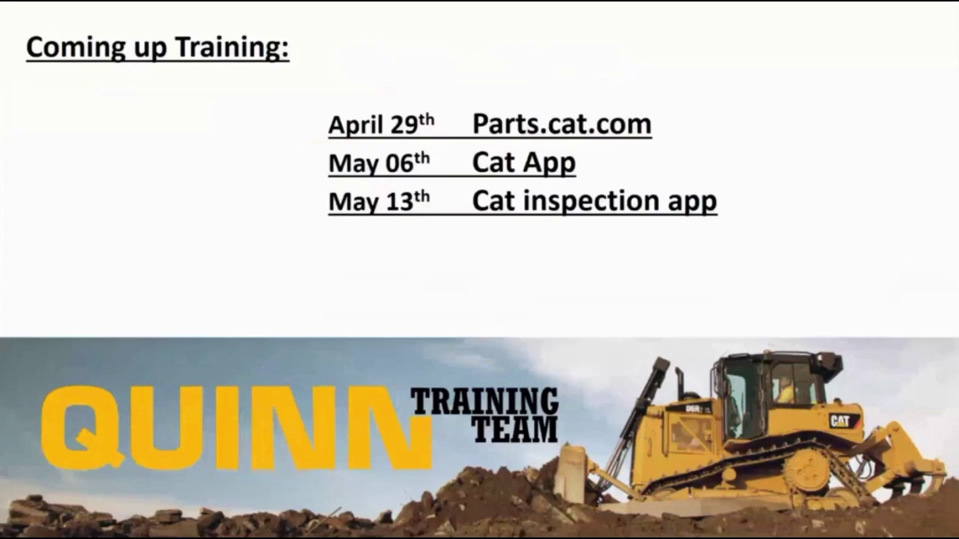
pyautogui.press('Right')
pyautogui.press('Left')
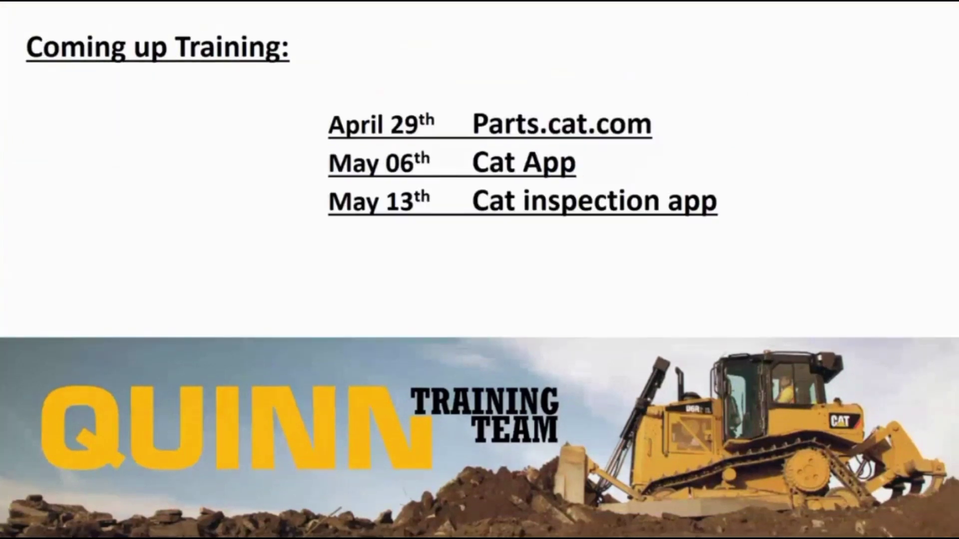